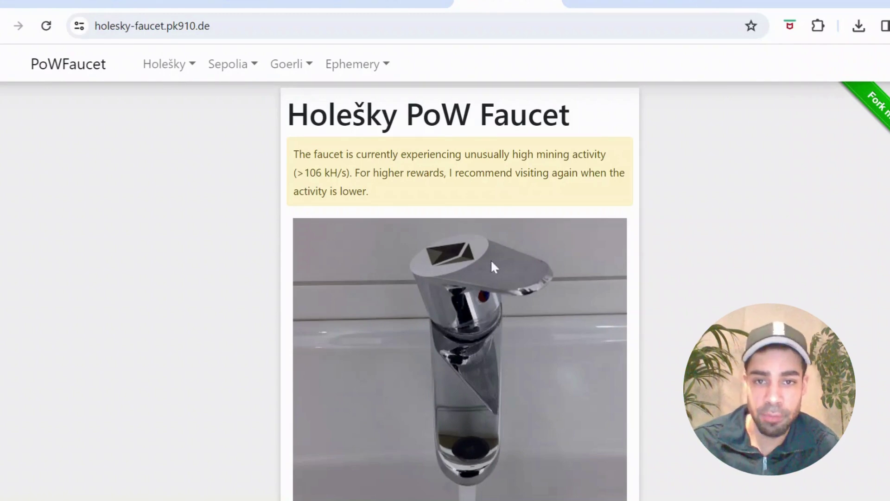
Step: Scroll down through the Holešky PoW Faucet's mining form
scroll(368, 215, down, 3)
scroll(368, 215, down, 3)
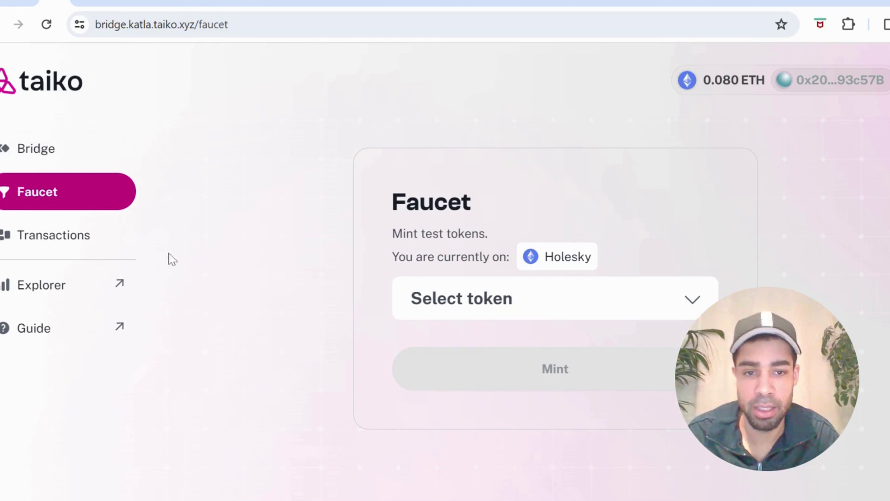
click(519, 314)
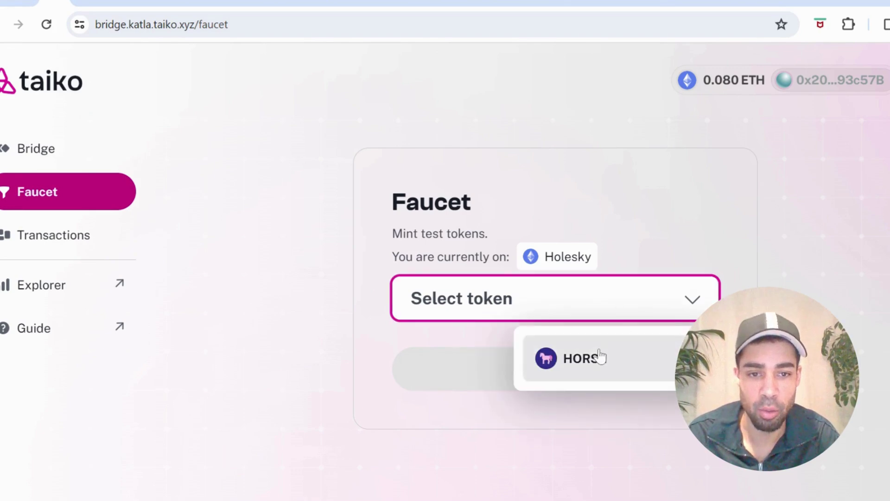
click(570, 256)
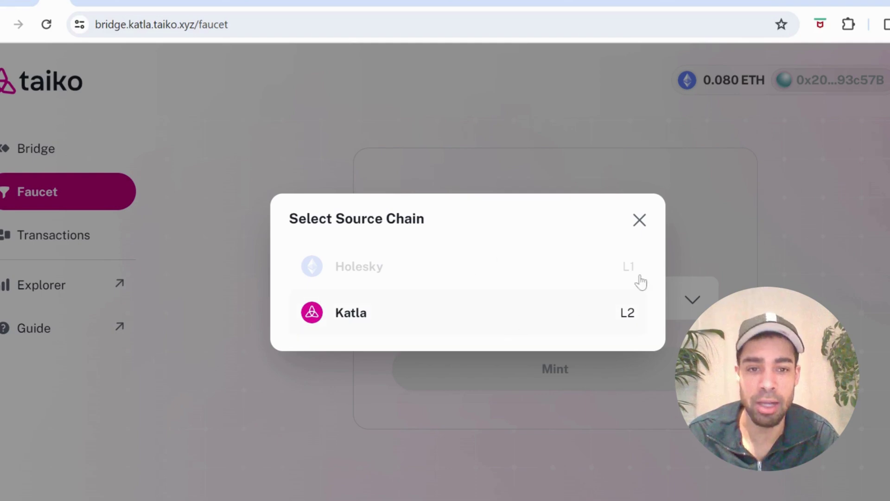
click(639, 221)
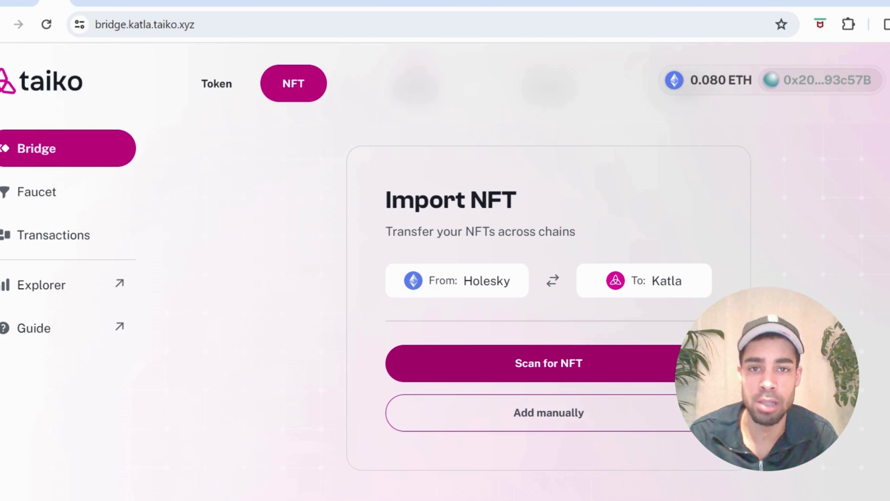
Step: Show the bridge transactions listing the Uniswap V3 Position NFT sent from Katla to Holesky
click(54, 235)
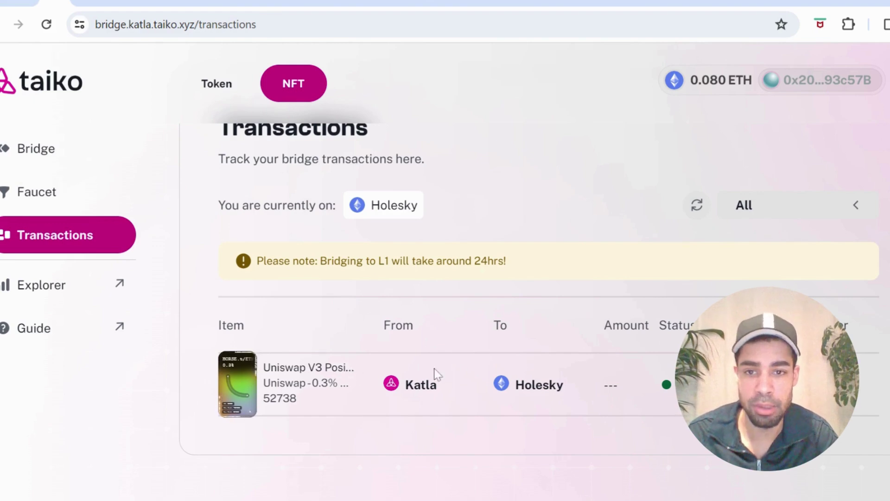
Step: Switch the Transactions list from NFTs to token transfers and scroll through the claimed entries
scroll(450, 354, up, 2)
scroll(482, 362, down, 2)
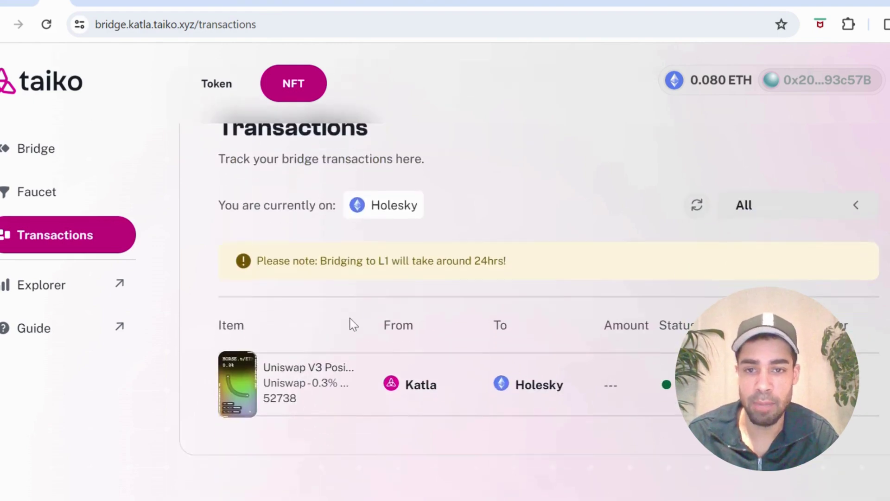
scroll(369, 309, up, 2)
click(209, 91)
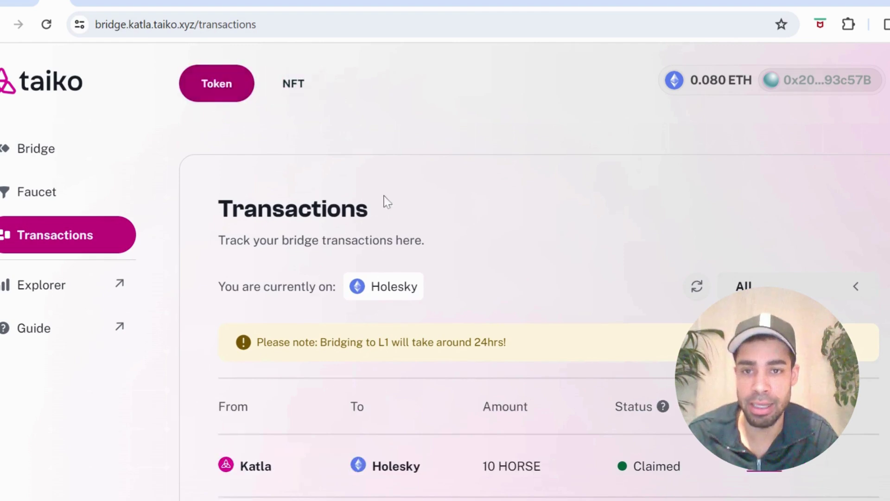
scroll(451, 305, down, 3)
scroll(449, 301, down, 3)
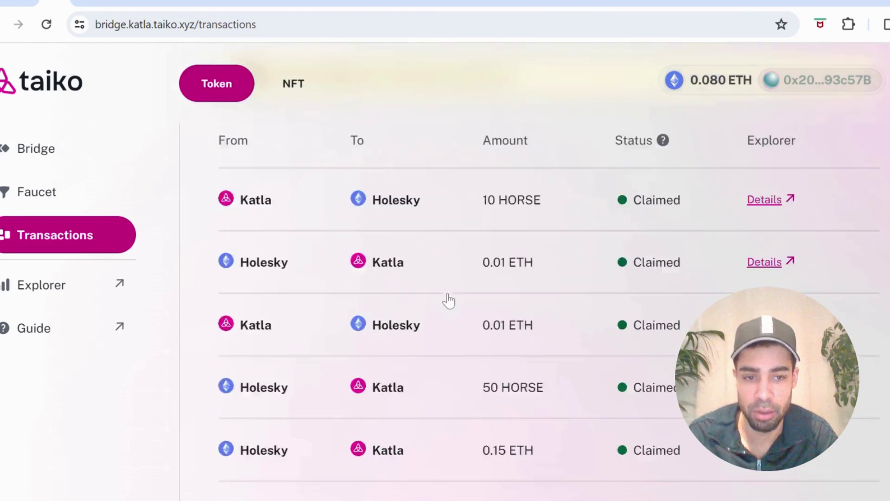
scroll(447, 298, up, 3)
scroll(446, 302, up, 2)
scroll(450, 298, down, 2)
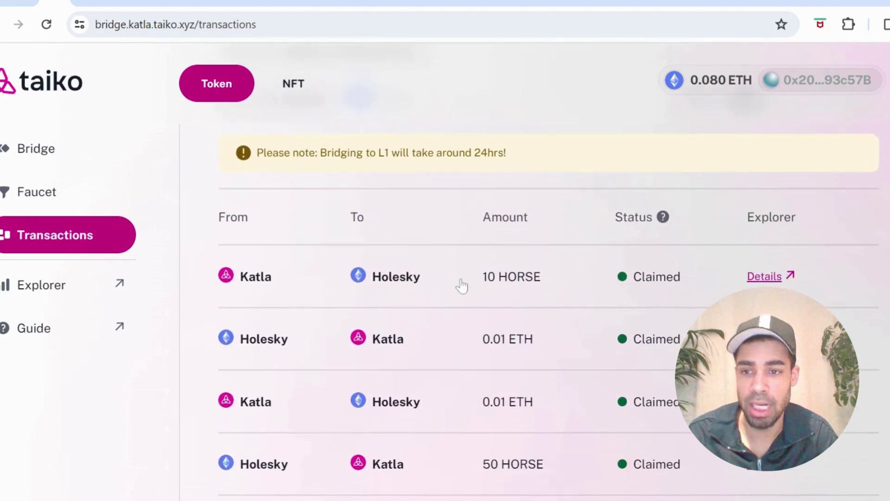
scroll(462, 286, up, 2)
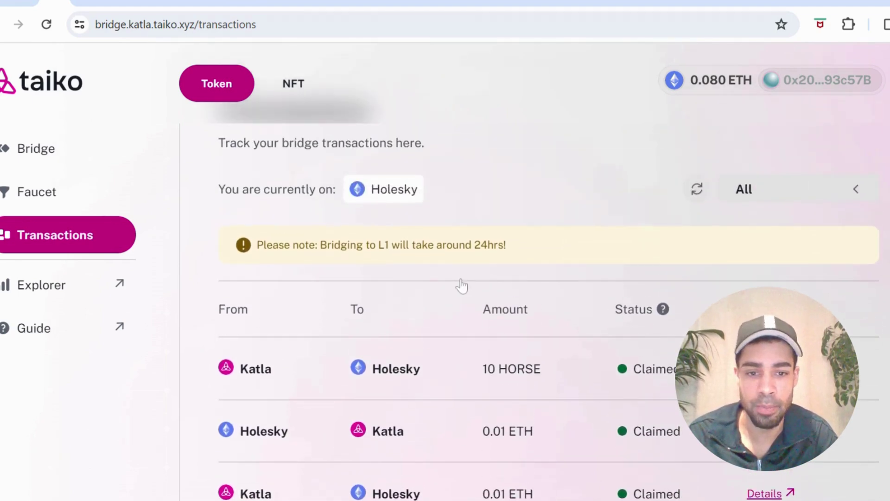
scroll(460, 284, up, 2)
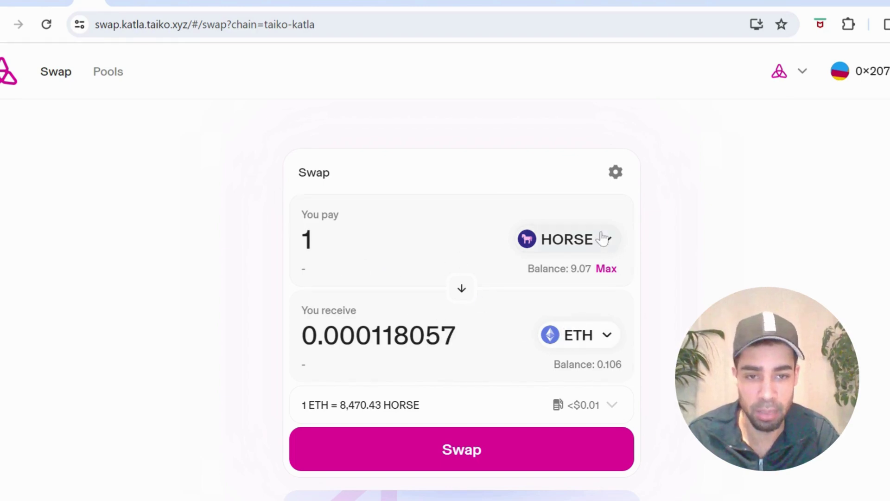
click(578, 344)
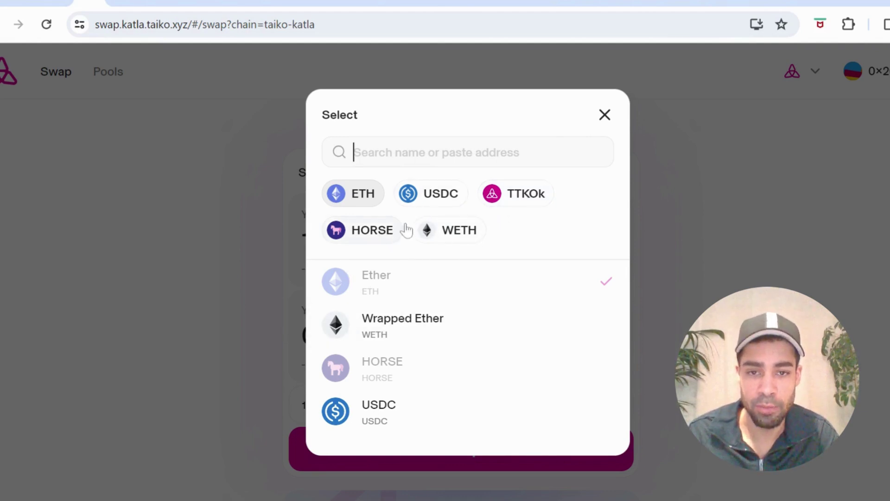
click(688, 273)
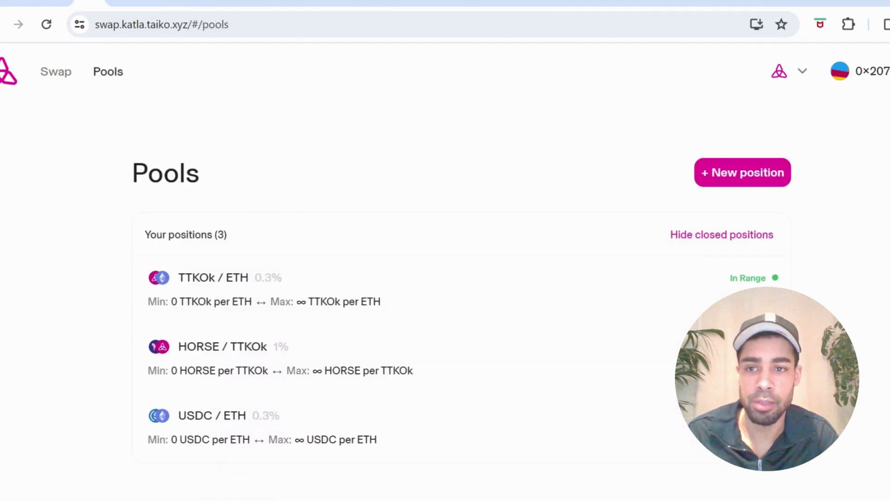
Step: Start a new ETH/HORSE liquidity position with the 0.3% fee tier
click(704, 181)
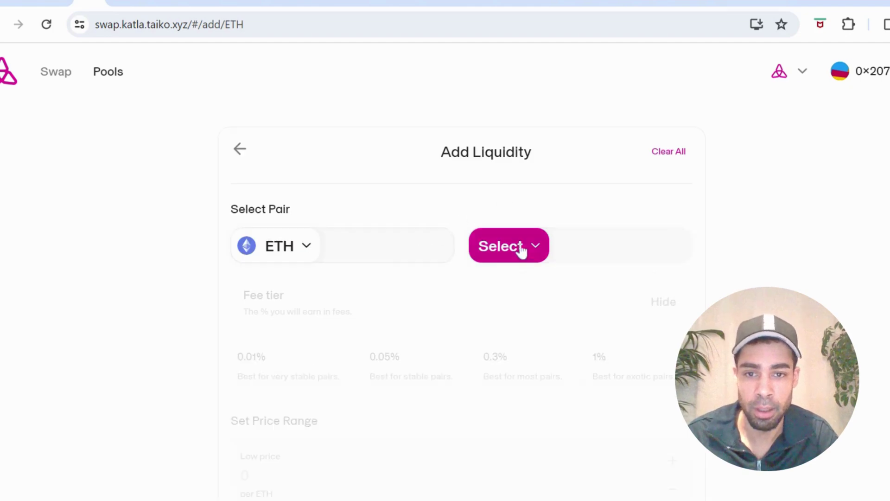
click(525, 251)
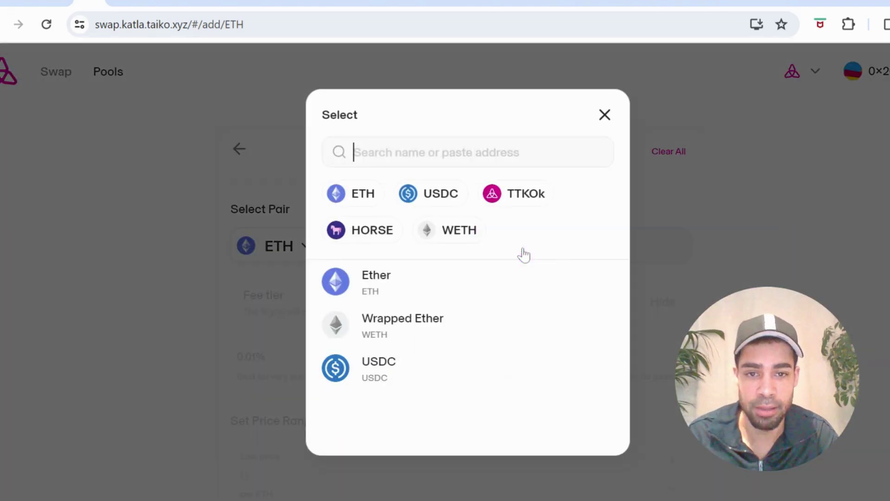
click(396, 226)
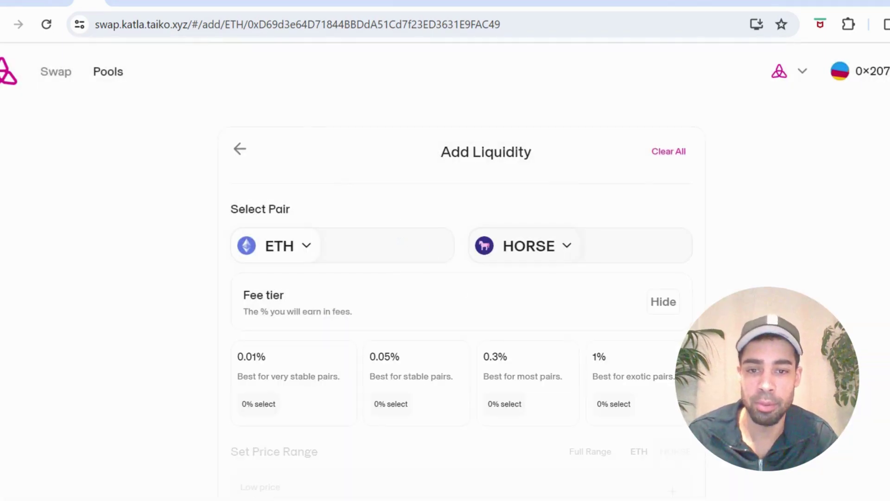
scroll(560, 237, down, 1)
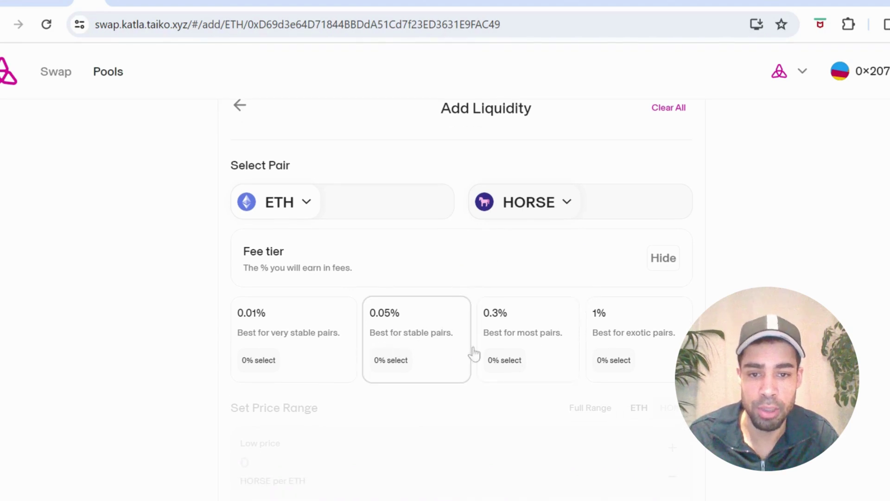
click(503, 339)
Step: Set the position to Full Range and enter a 0.05 ETH deposit
scroll(505, 338, down, 3)
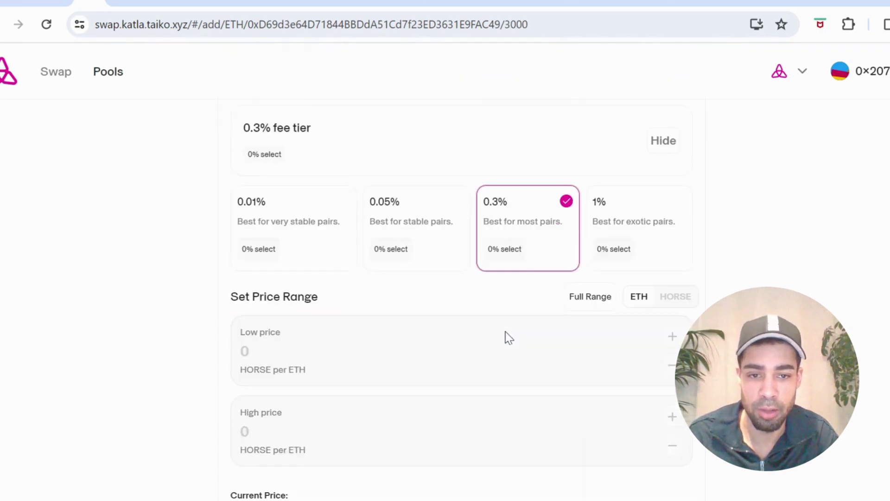
scroll(505, 335, down, 2)
scroll(505, 333, up, 2)
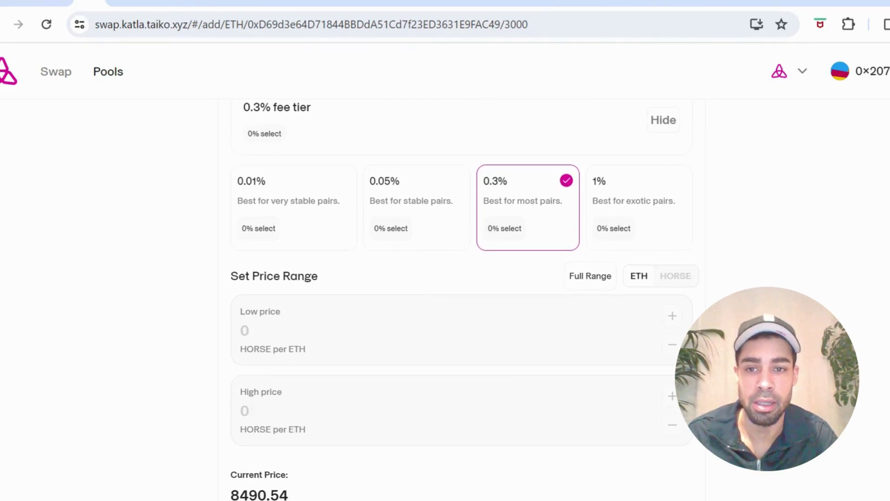
scroll(682, 263, down, 1)
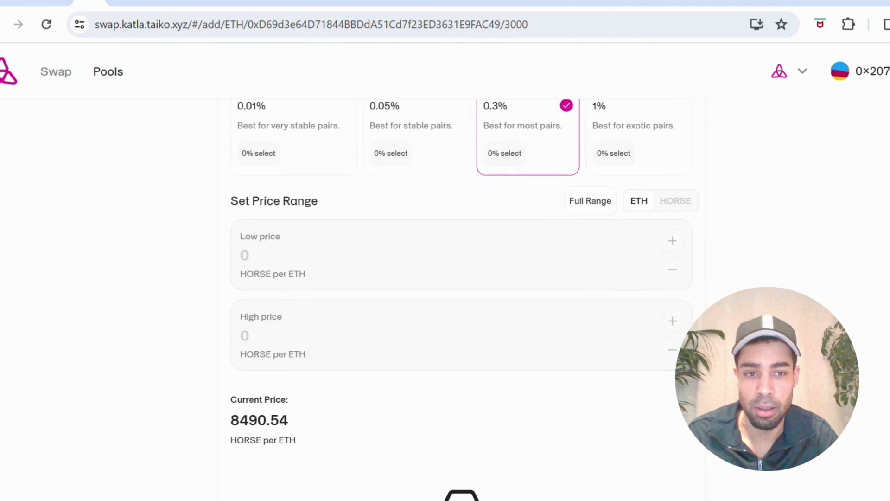
click(591, 200)
scroll(592, 200, down, 7)
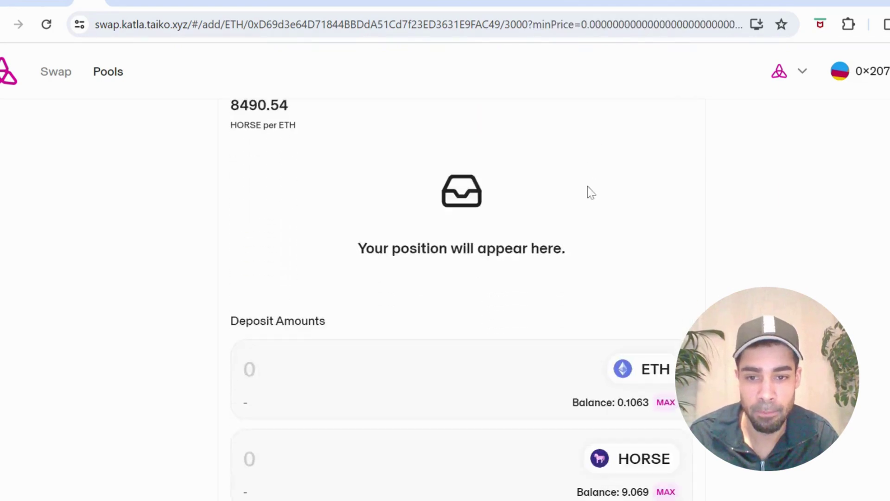
click(315, 302)
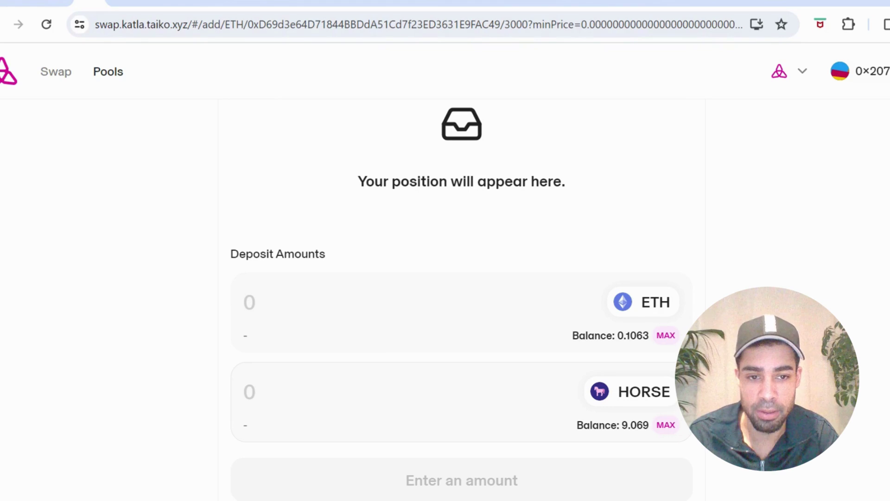
text(0.05)
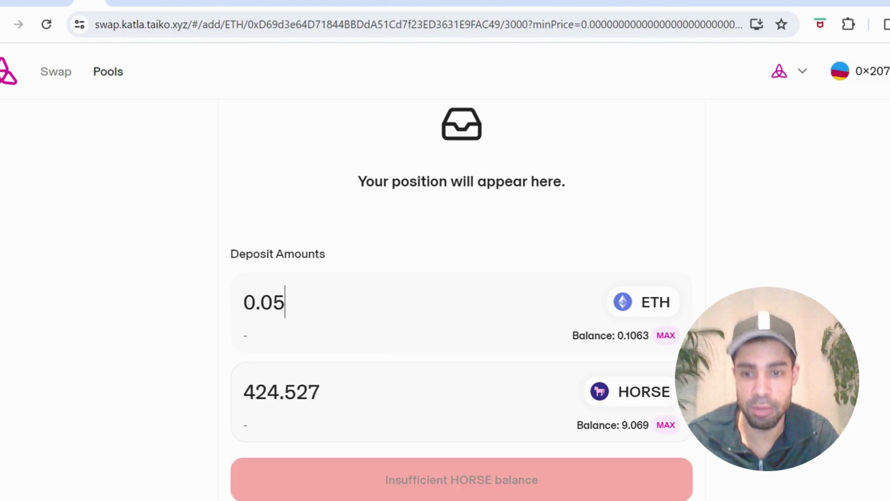
scroll(456, 328, down, 2)
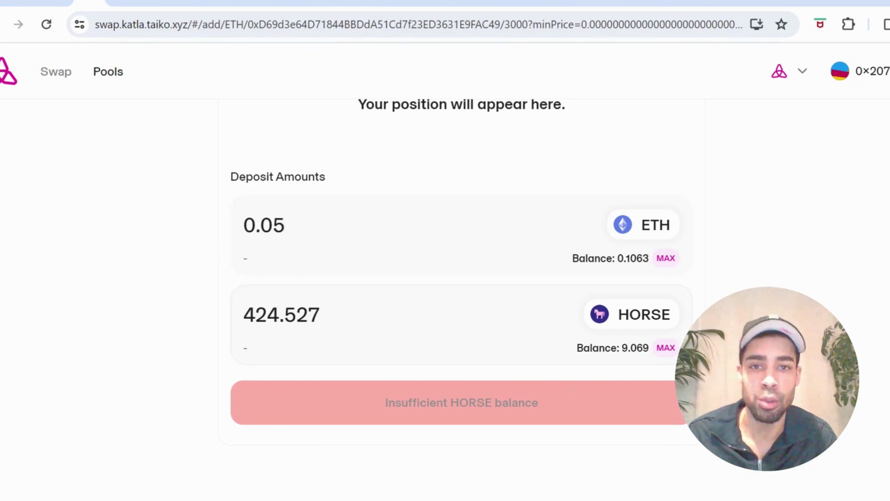
scroll(284, 216, up, 10)
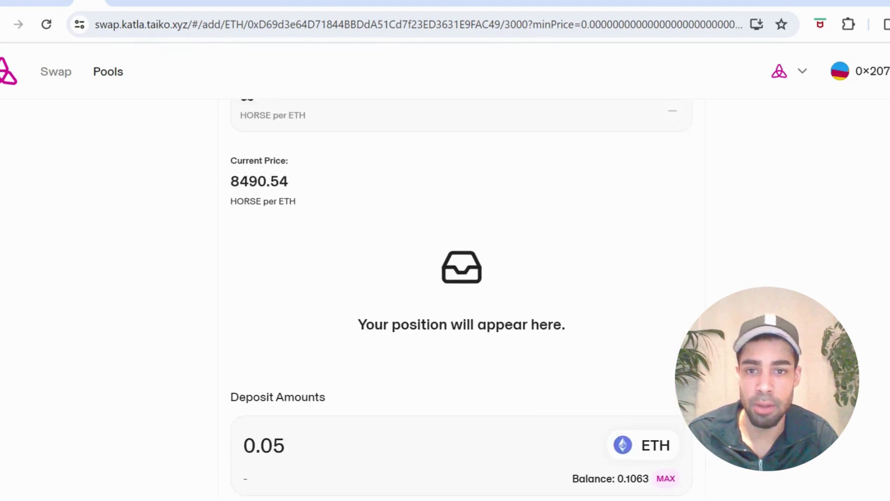
scroll(284, 216, up, 5)
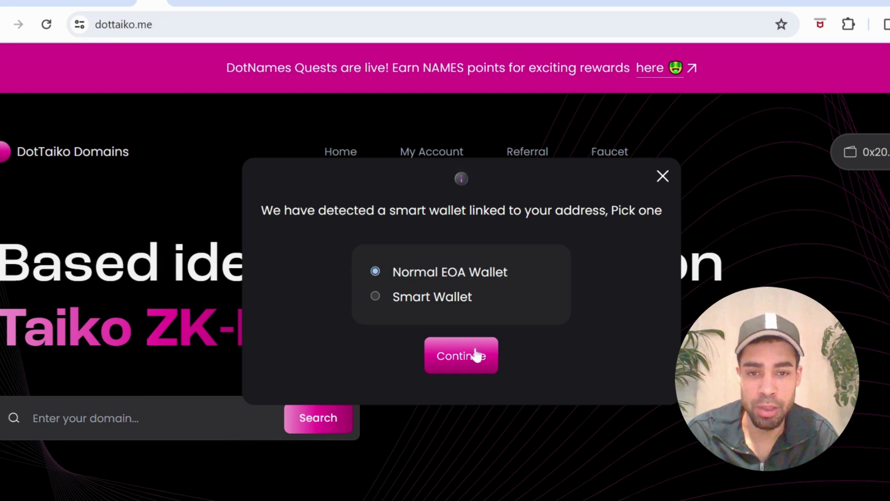
Step: Continue with the Normal EOA Wallet, search 'bul' and check bul.taiko's one-year fee
click(444, 354)
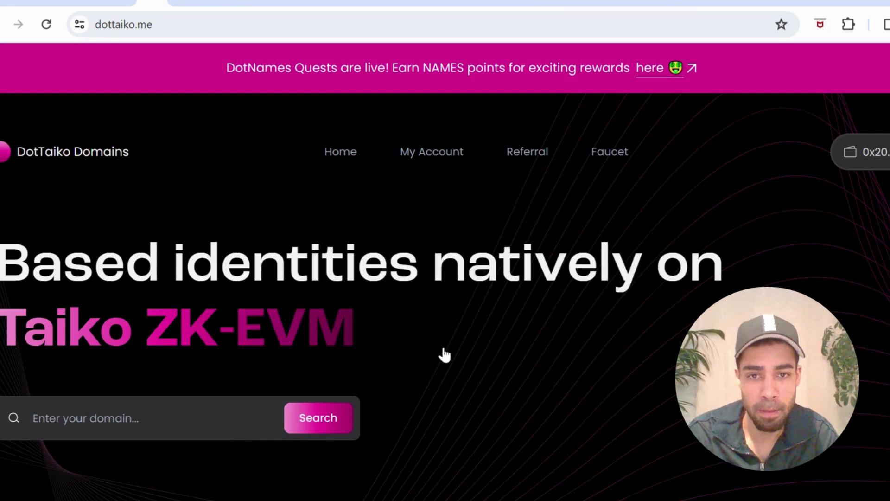
scroll(195, 376, down, 2)
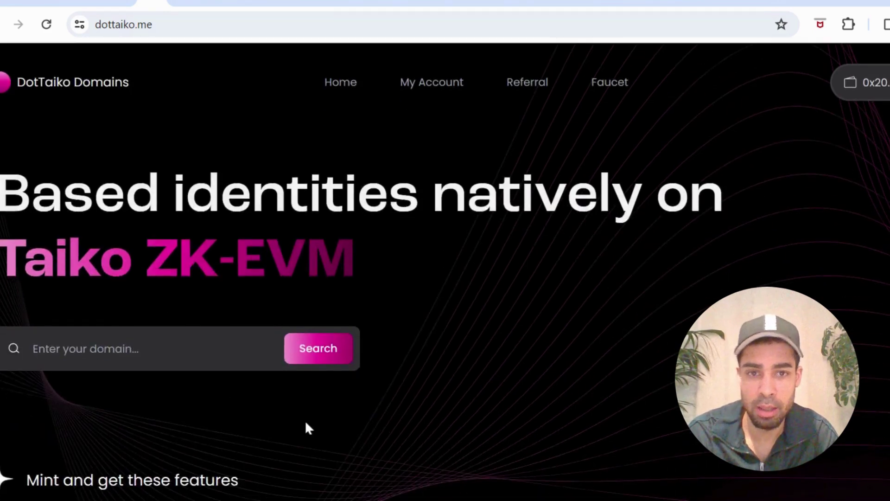
click(32, 348)
text(b)
key(BackSpace)
text(bul)
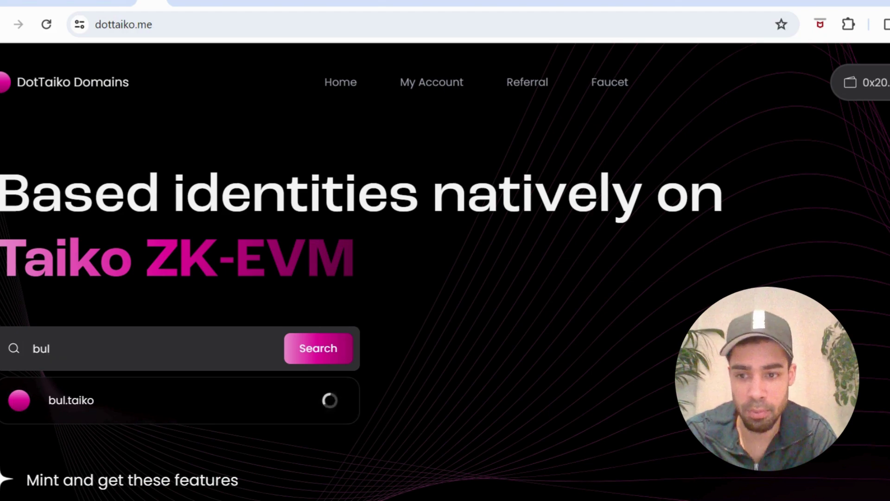
click(213, 401)
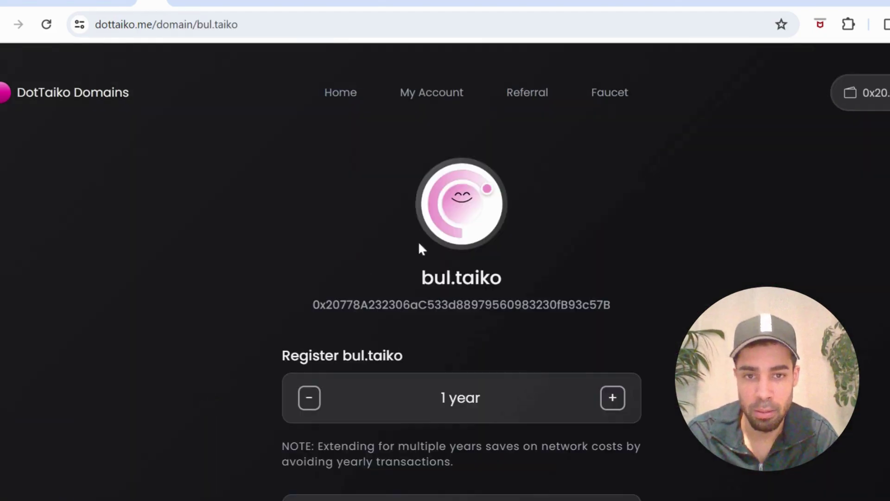
scroll(509, 250, down, 3)
scroll(509, 246, down, 3)
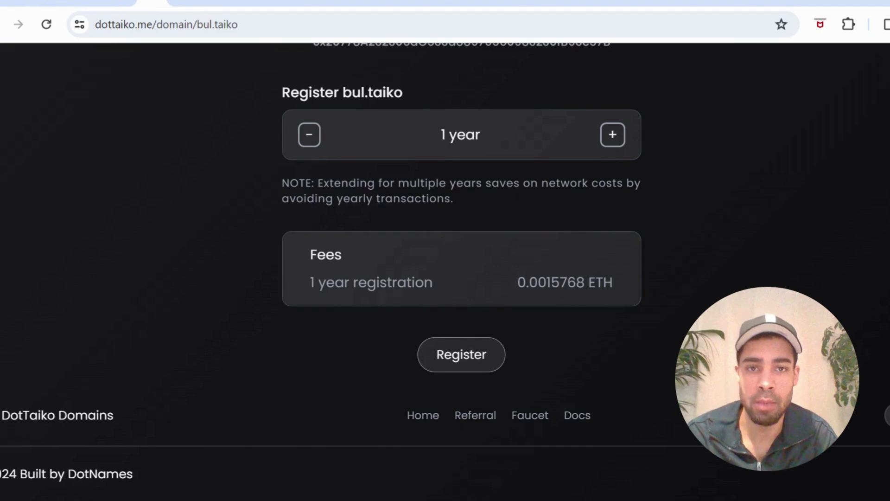
scroll(444, 242, up, 5)
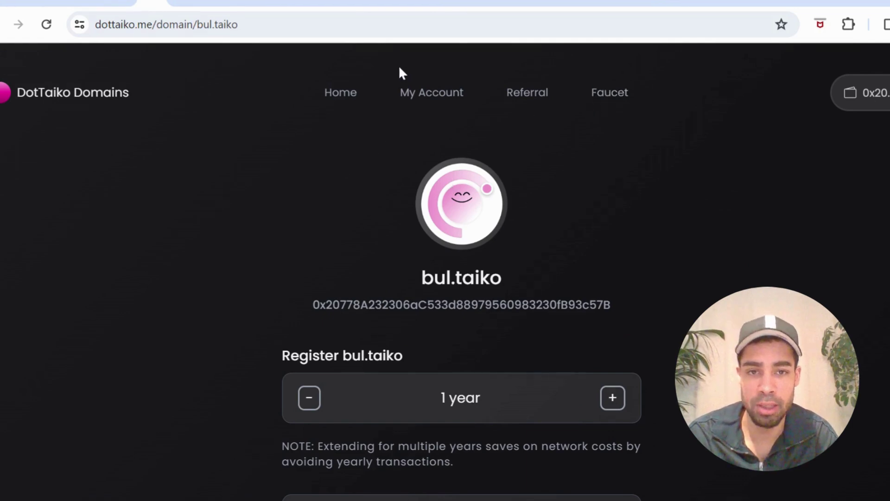
Step: View the account's registered domain under My Account, then return to Home
click(417, 93)
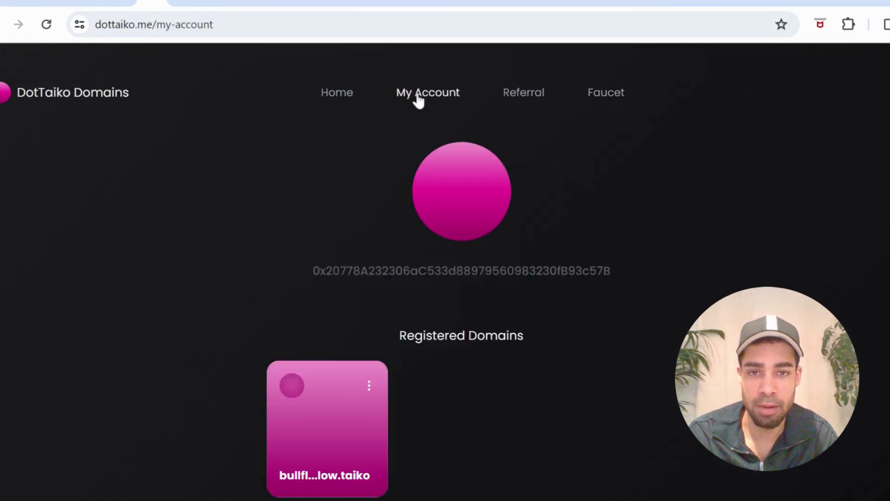
scroll(495, 288, down, 3)
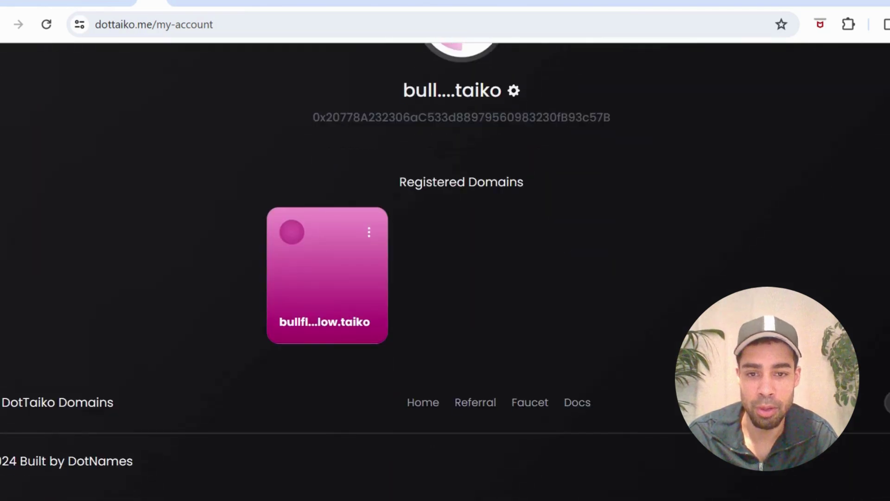
scroll(494, 282, up, 4)
click(338, 91)
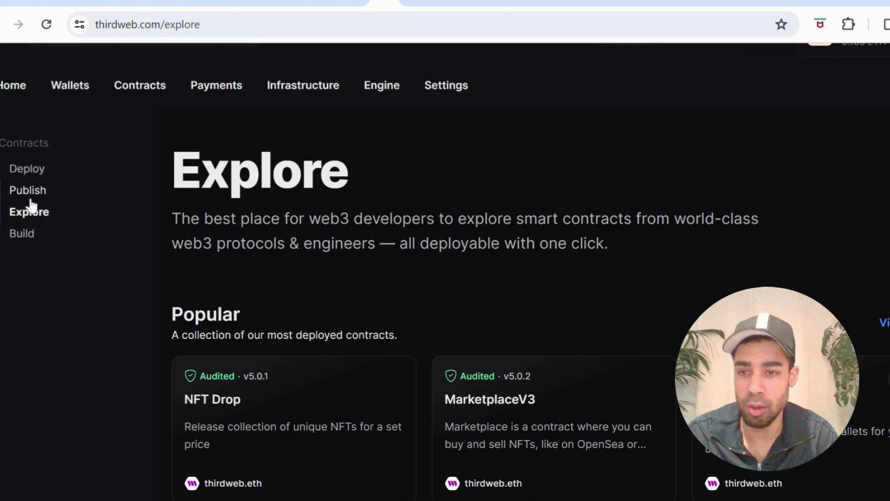
Step: Open the ERC20 Token contract's deploy form and name the token 'bull'
scroll(417, 337, down, 7)
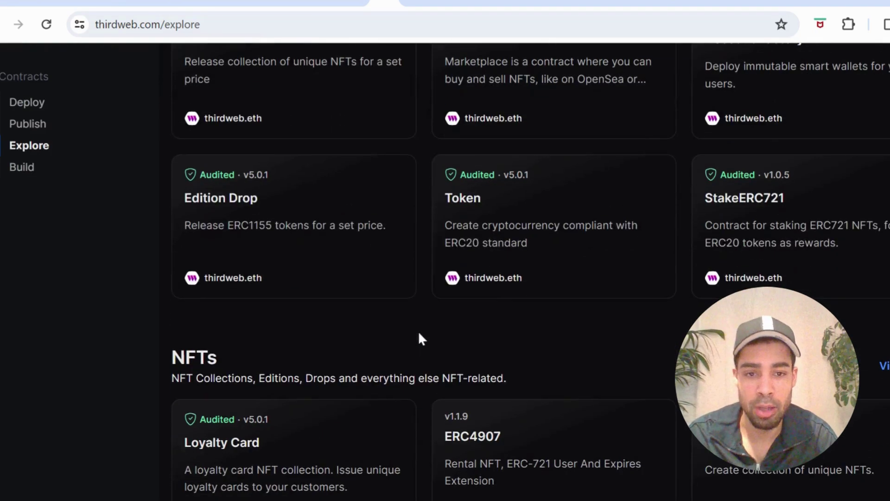
click(592, 230)
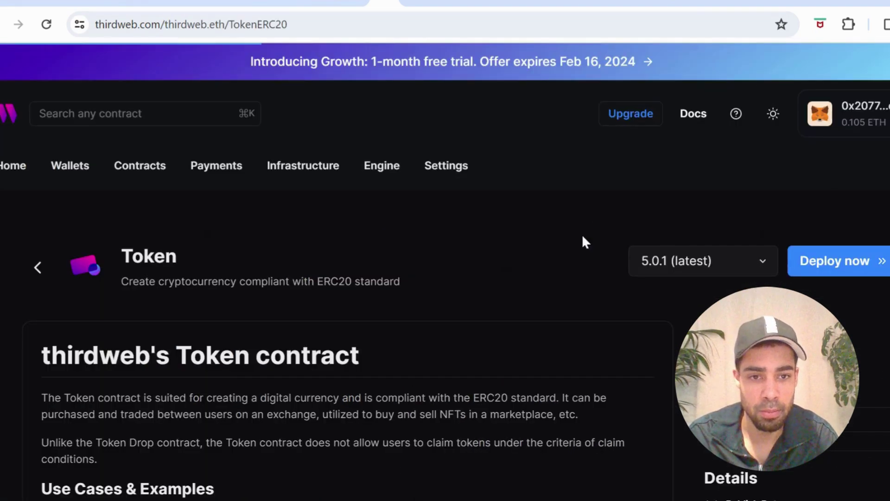
click(839, 273)
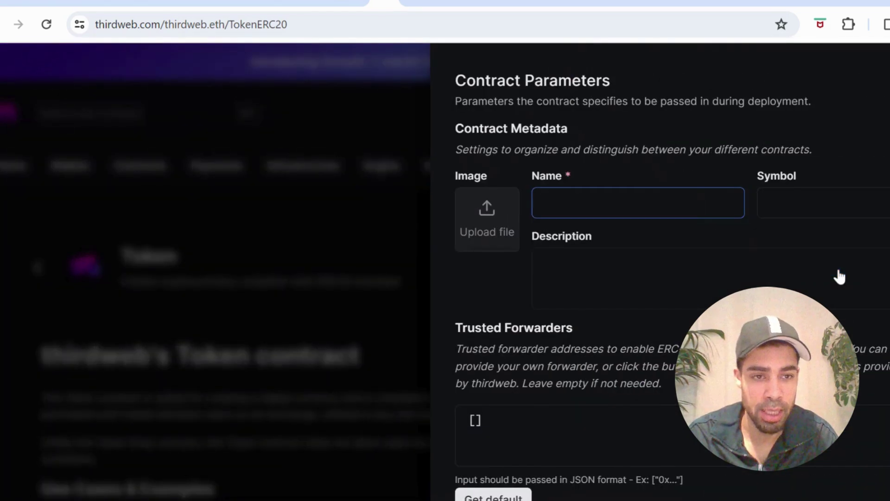
text(bull)
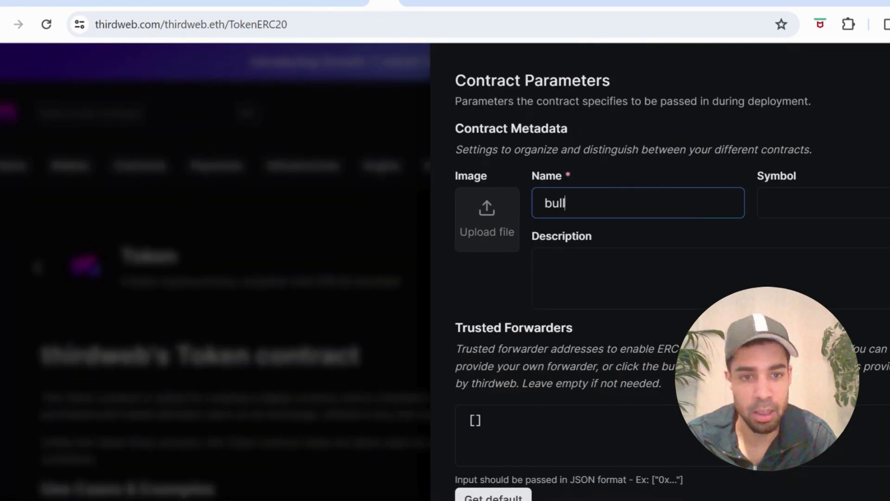
Step: Choose Taiko Katla L2 as the deployment network, then close the deploy form
click(545, 262)
scroll(658, 278, down, 3)
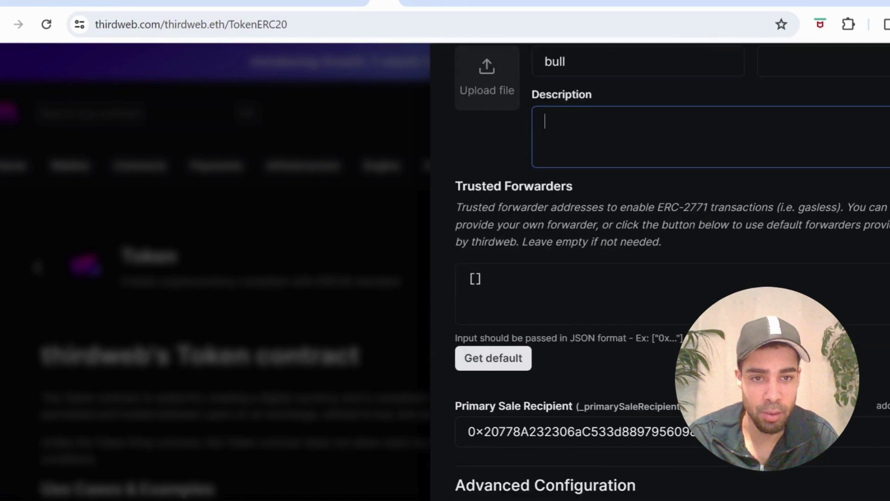
scroll(658, 278, down, 4)
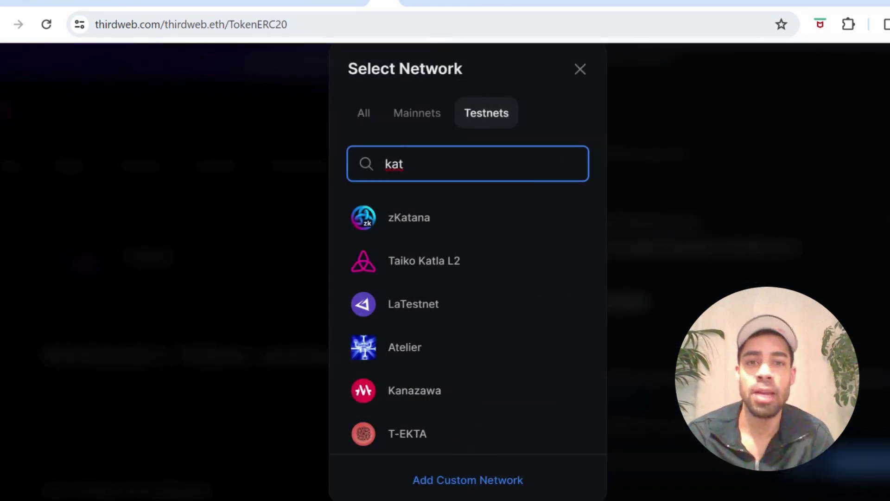
click(425, 260)
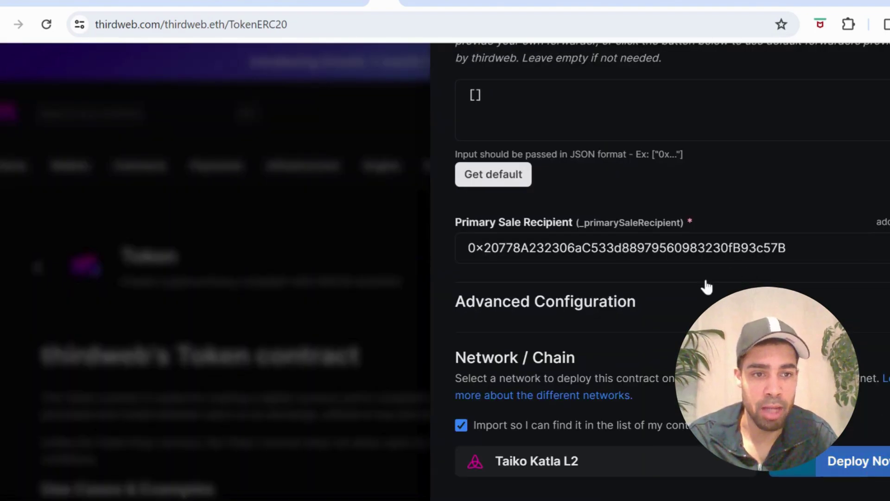
scroll(707, 287, up, 3)
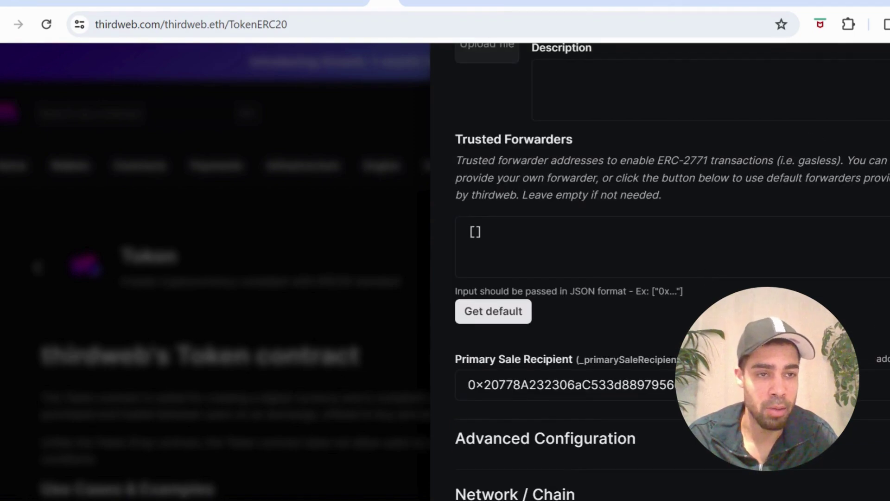
key(Escape)
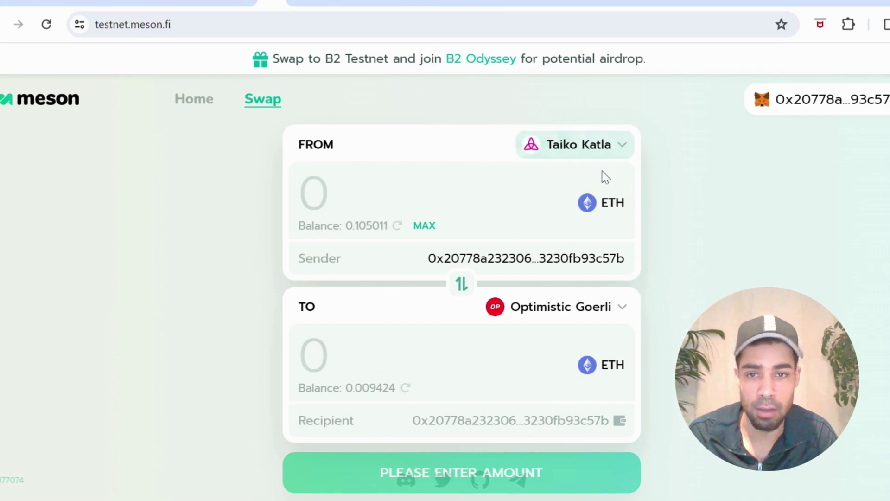
Step: Change Meson's TO network from Optimistic Goerli to X1 Testnet
click(603, 307)
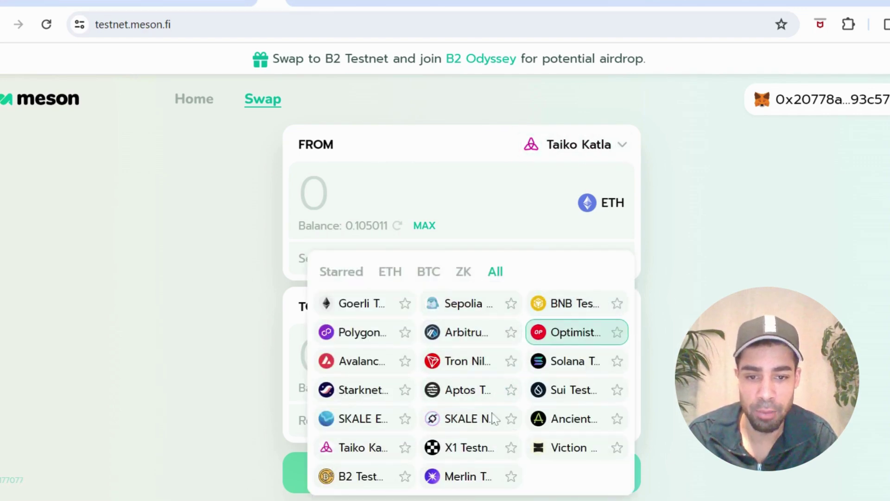
click(481, 448)
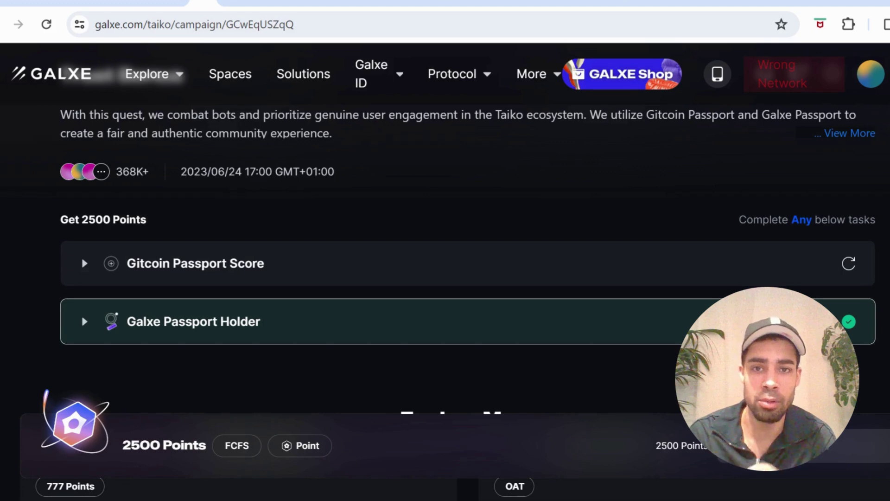
Step: Go back with Alt+Left to galxe.com/taiko and its campaign list
key(alt+Left)
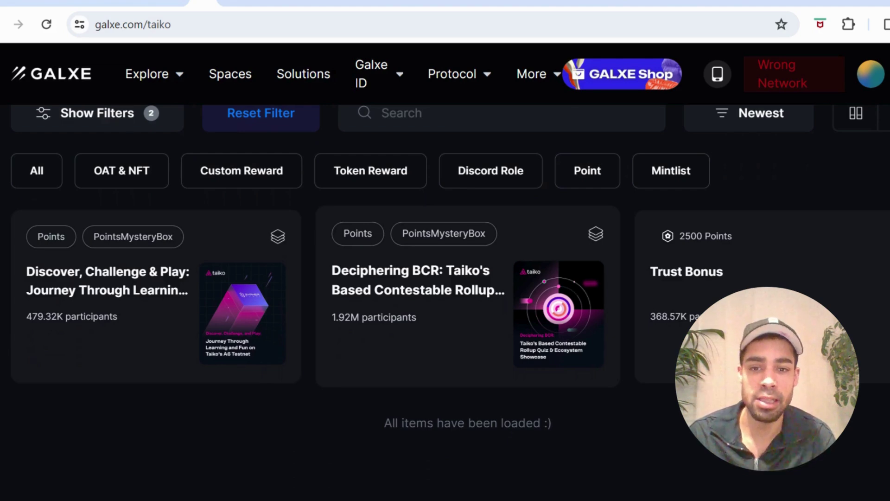
Step: Open the Deciphering BCR campaign and scroll down to its Quiz task
click(419, 302)
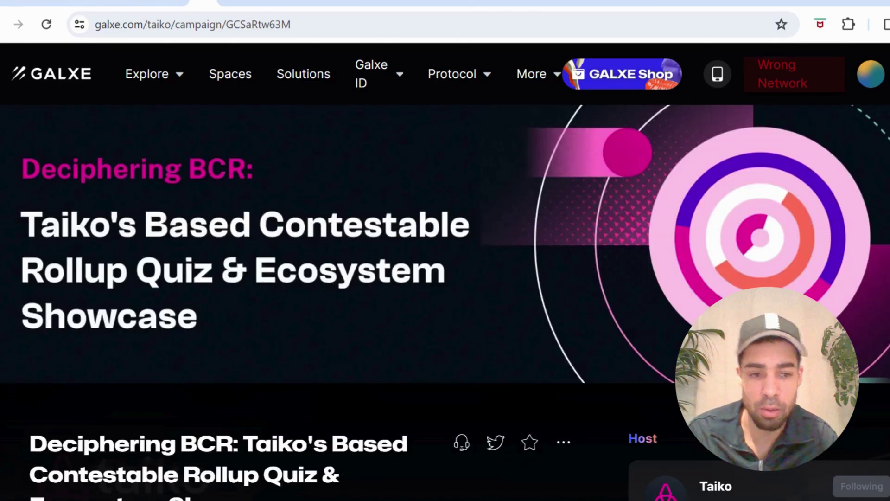
scroll(420, 299, down, 15)
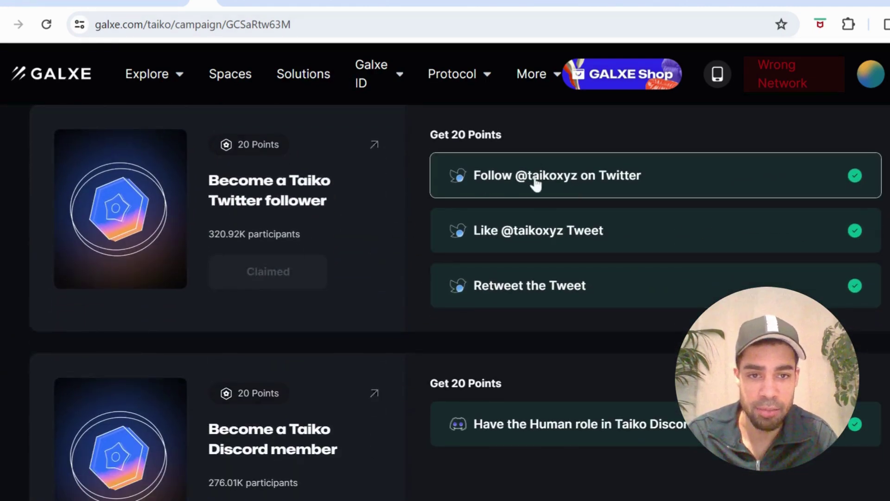
scroll(534, 309, down, 3)
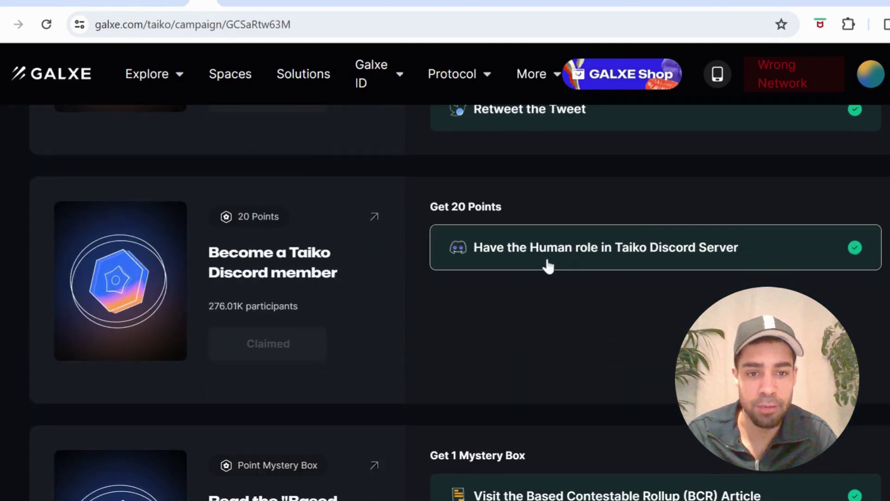
scroll(533, 276, down, 5)
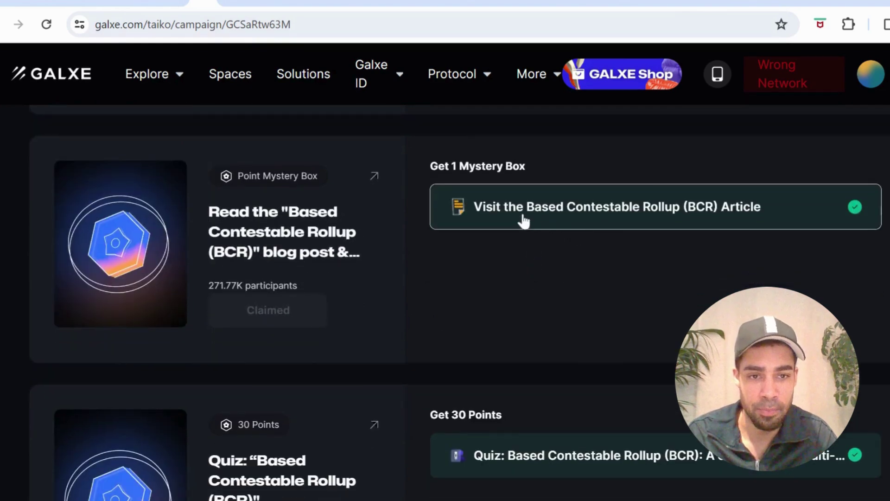
scroll(519, 244, down, 4)
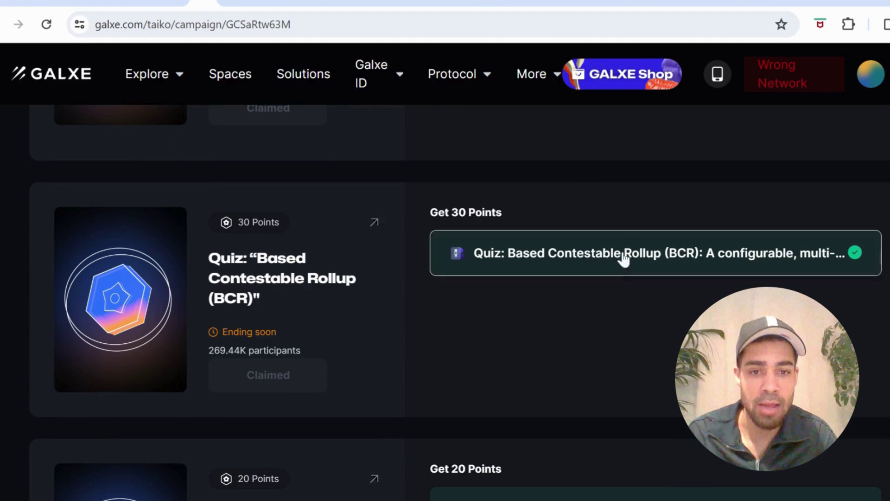
scroll(572, 264, up, 3)
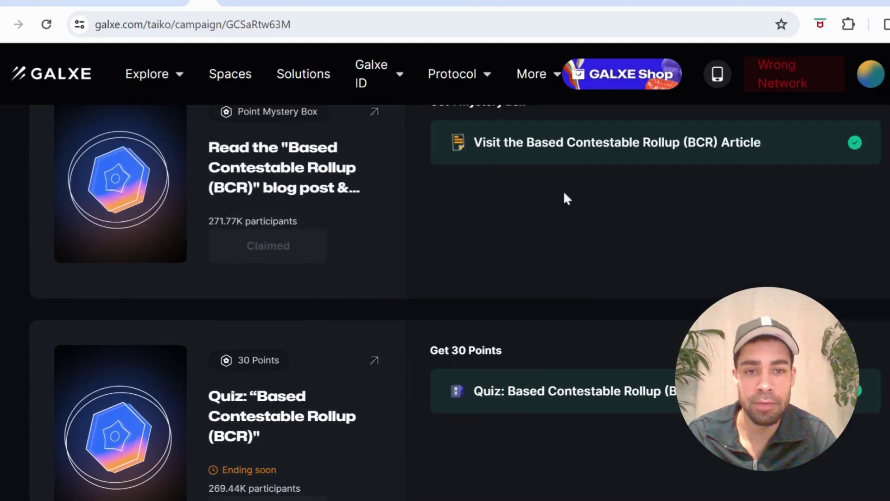
scroll(511, 248, down, 2)
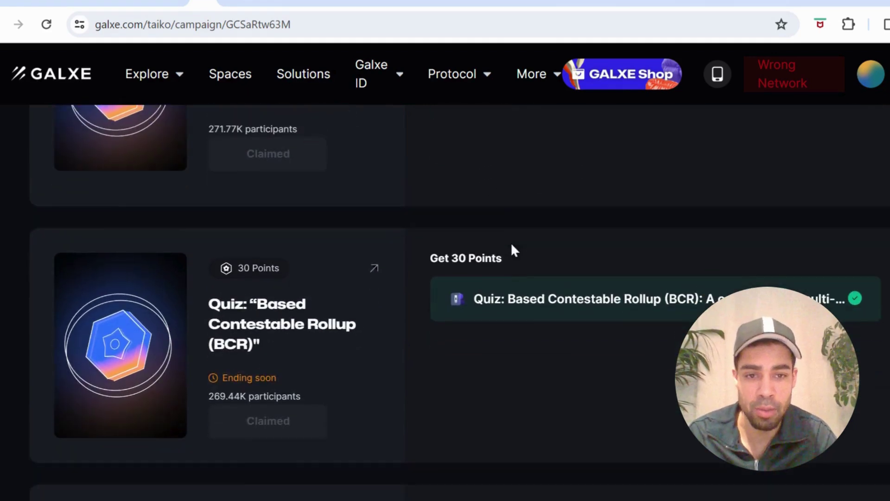
scroll(514, 251, down, 2)
Step: Start the BCR quiz, pick option C for question 1, and move through all five questions to submit
click(521, 229)
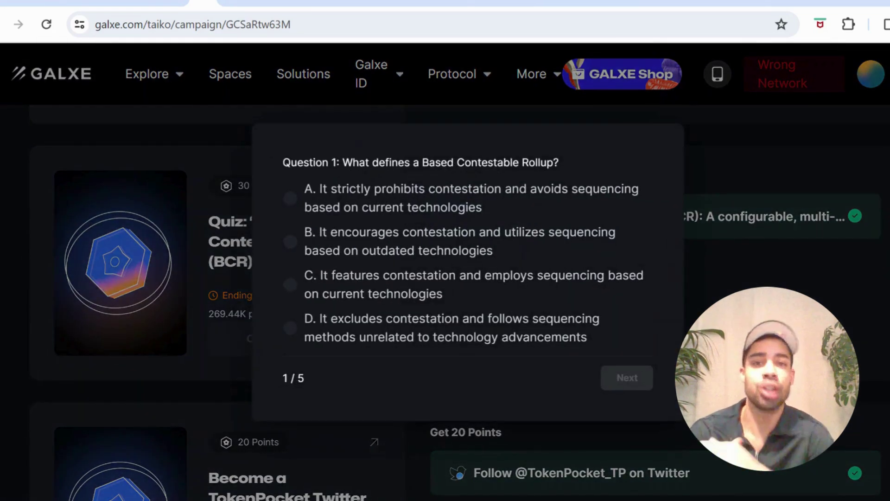
click(290, 285)
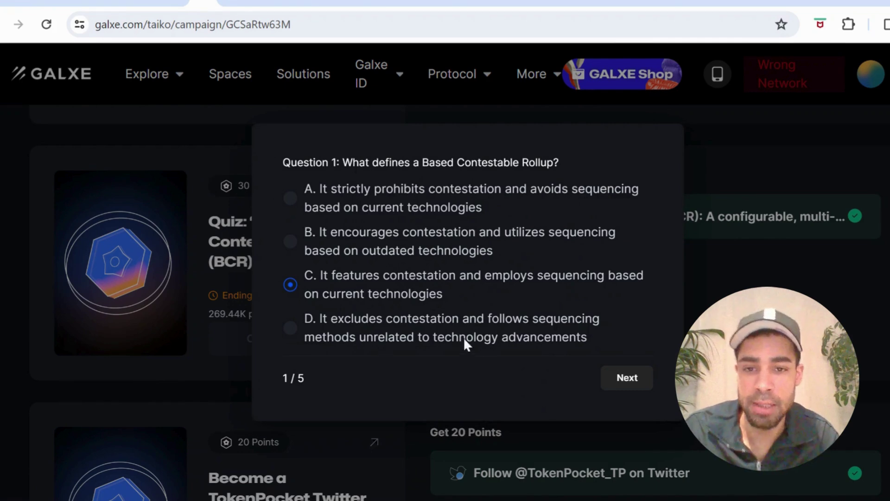
click(620, 390)
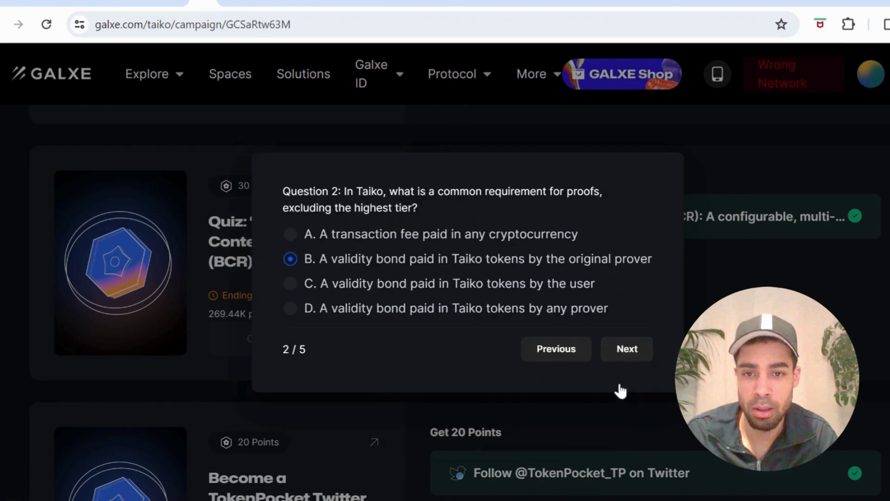
click(627, 364)
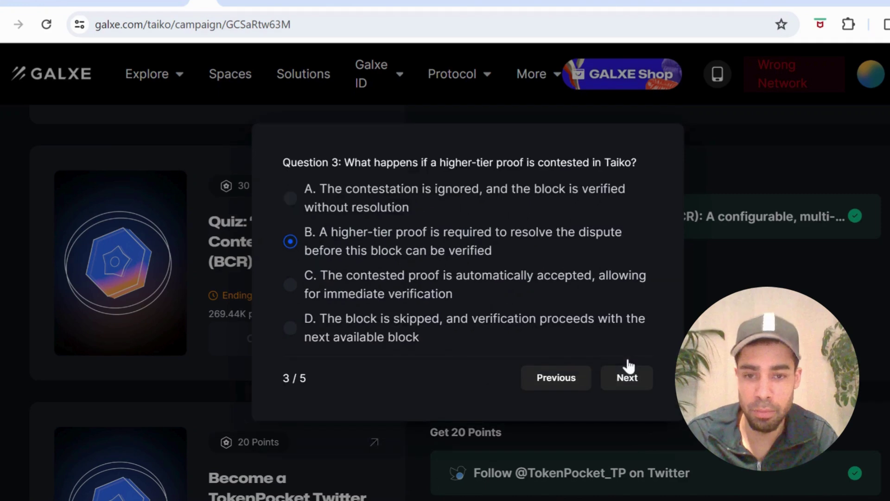
click(642, 390)
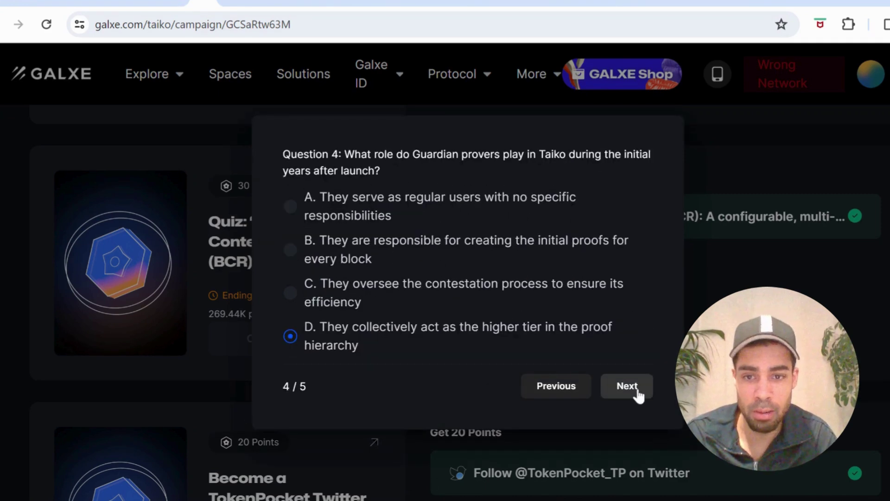
click(613, 394)
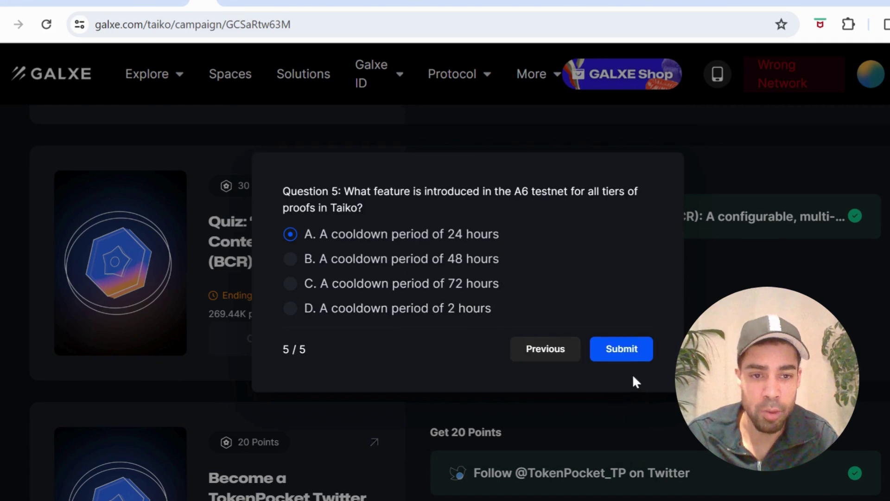
click(621, 353)
scroll(620, 357, down, 5)
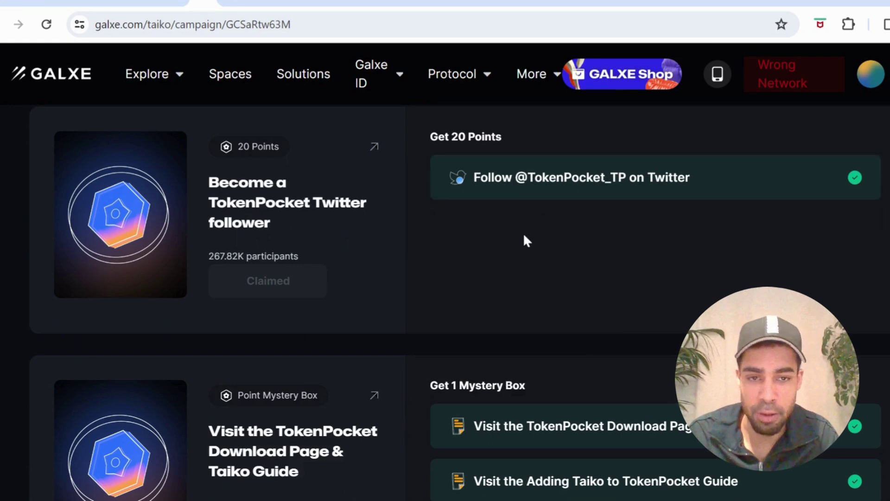
Step: Return to the Taiko campaign list and open the Discover, Challenge & Play campaign
scroll(513, 227, down, 4)
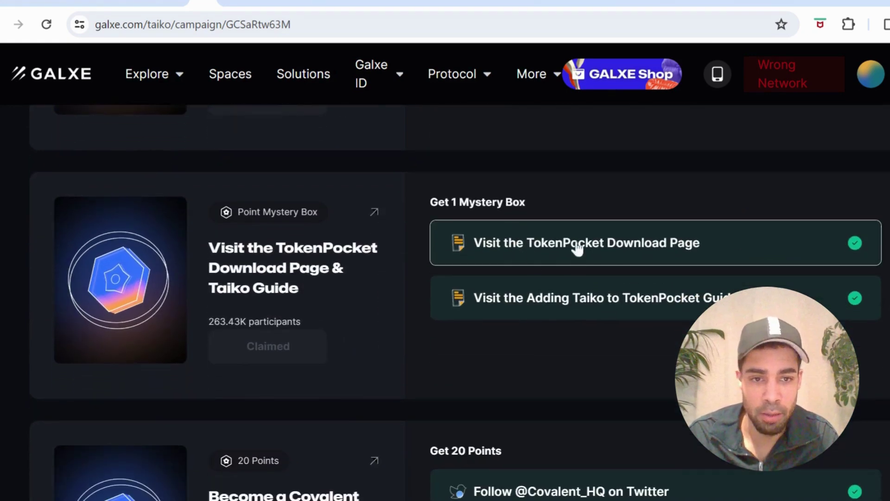
scroll(602, 320, down, 1)
scroll(570, 222, down, 2)
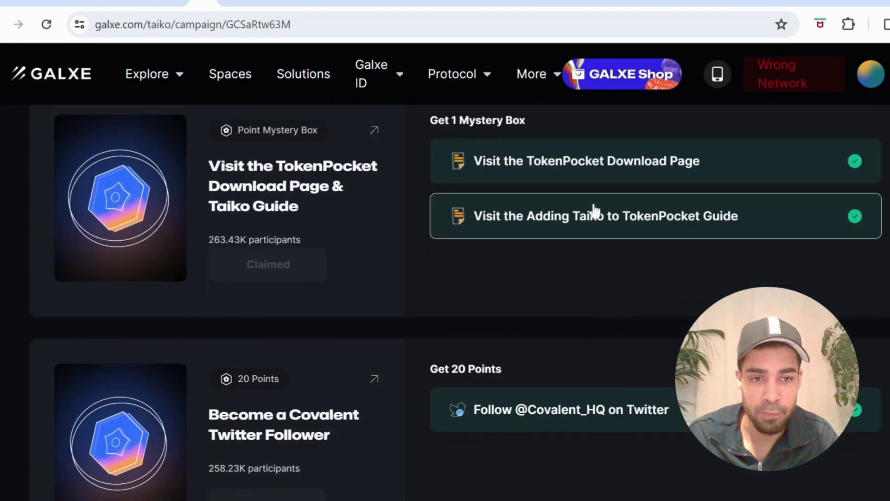
scroll(562, 252, down, 3)
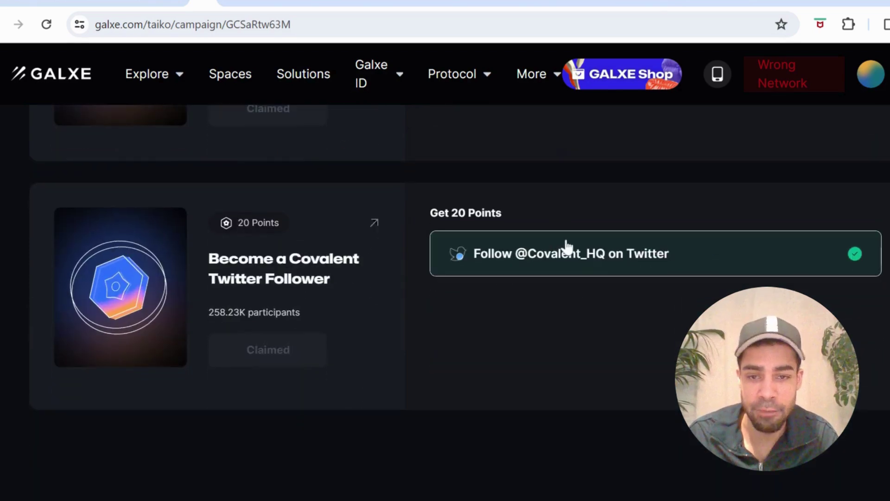
scroll(550, 268, up, 20)
key(alt+Left)
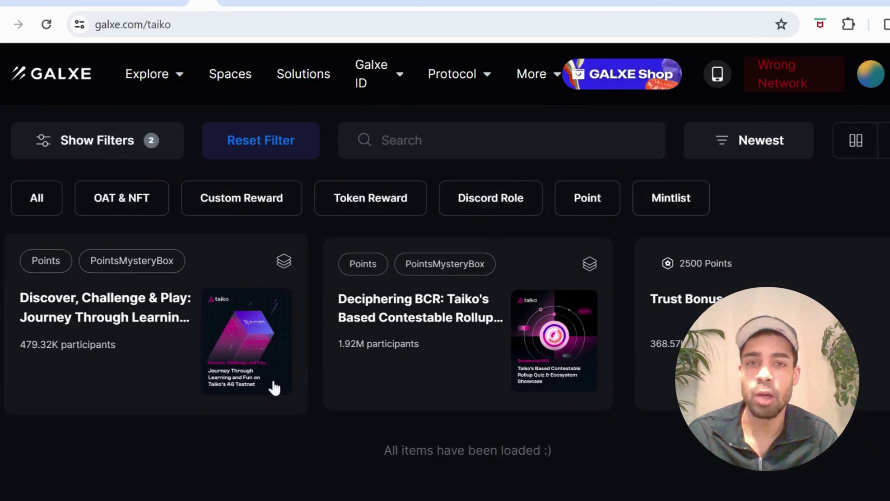
click(142, 360)
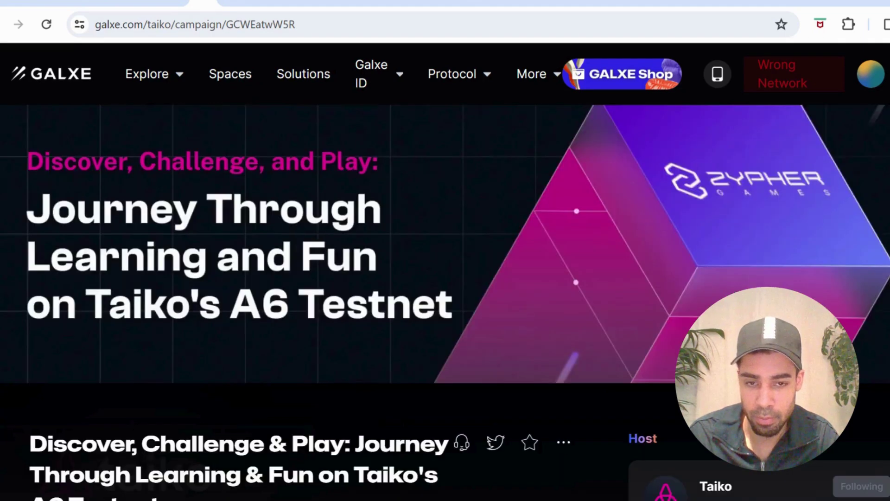
Step: Scroll down the campaign to the Taiko's Approach to Multi-Proofs quiz task
scroll(401, 335, down, 12)
scroll(401, 335, down, 3)
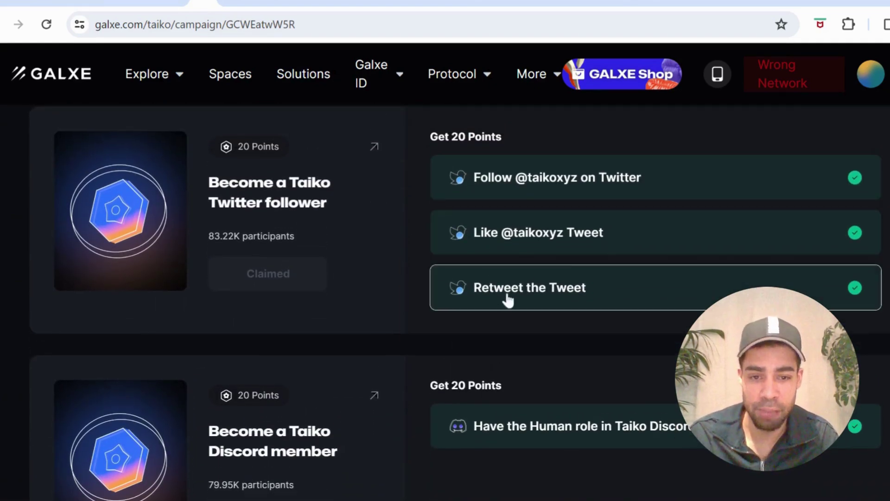
scroll(509, 299, down, 3)
scroll(509, 299, down, 1)
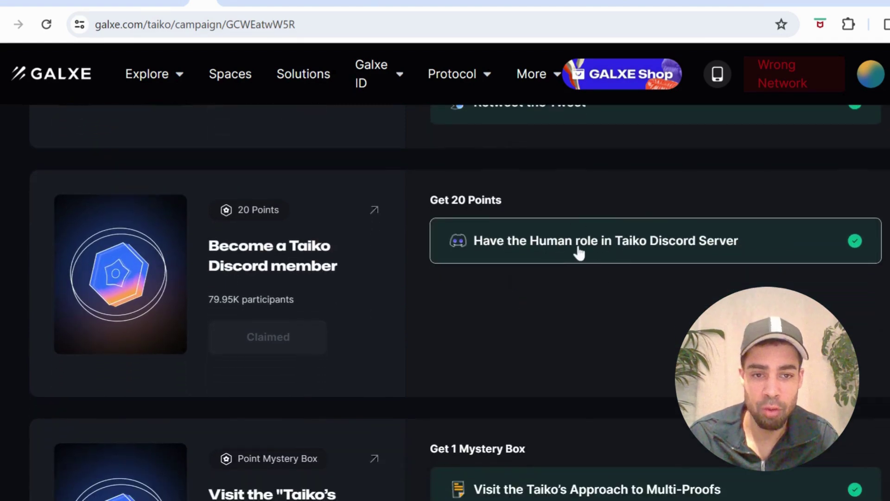
scroll(559, 293, down, 5)
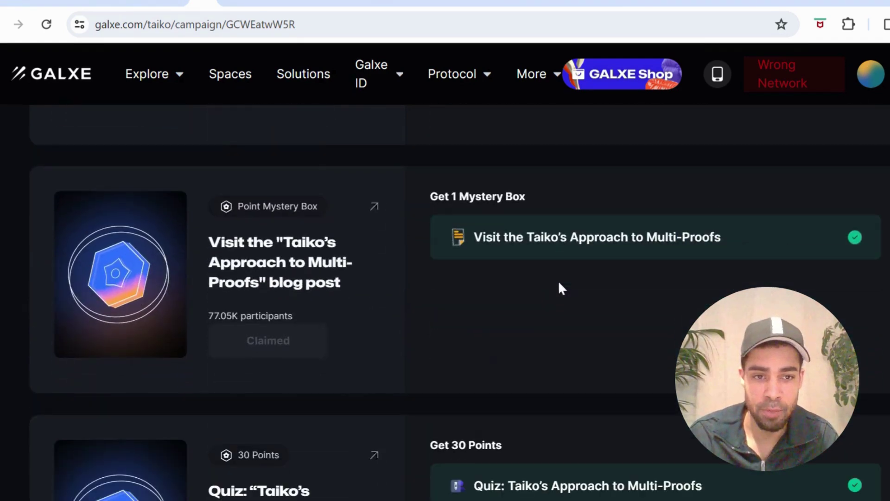
scroll(605, 255, down, 3)
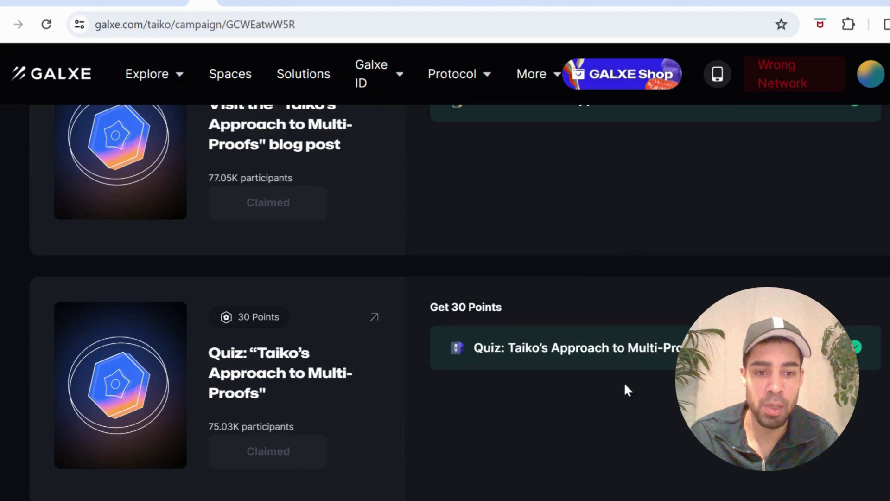
scroll(593, 218, up, 2)
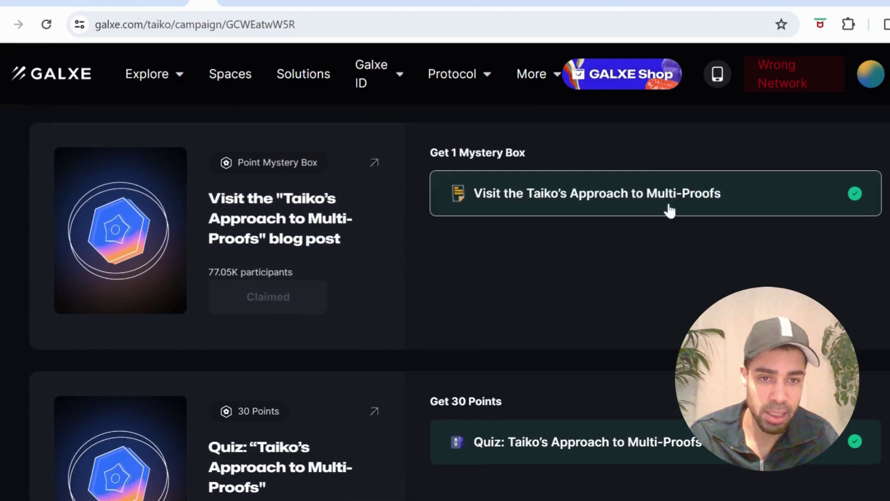
scroll(662, 287, down, 2)
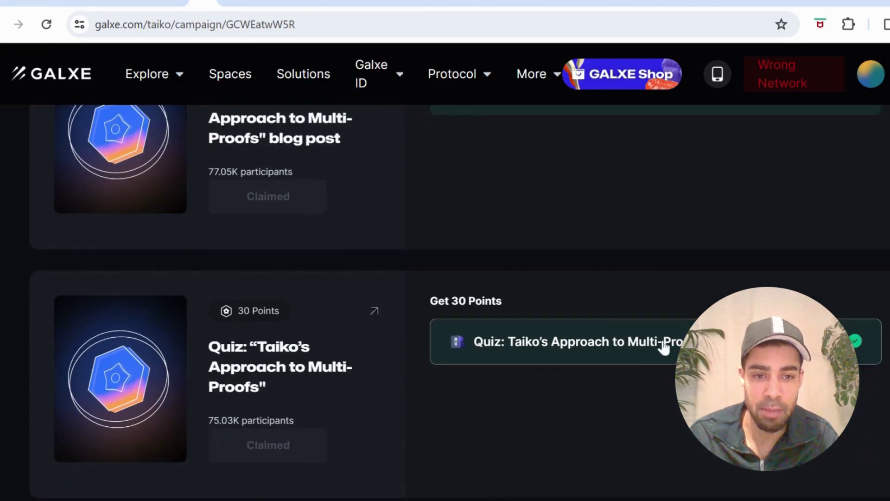
Step: Answer the five Multi-Proofs quiz questions with C, A, C, D, C and submit
click(664, 346)
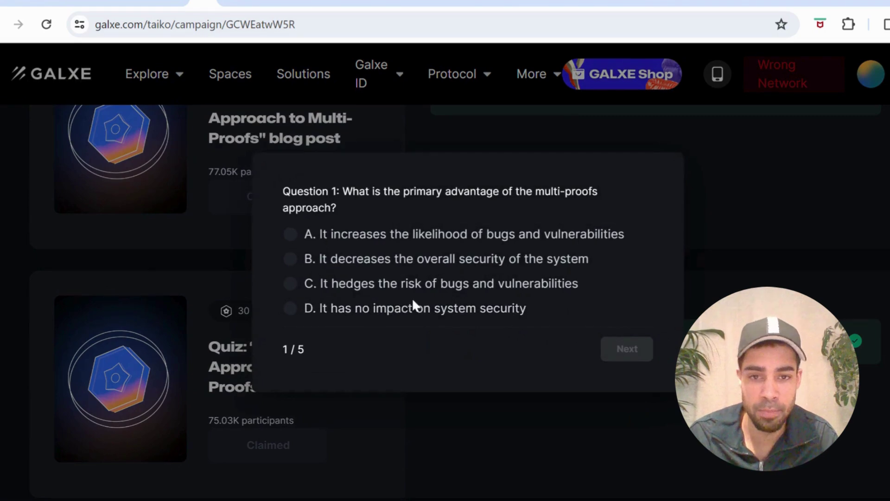
click(415, 284)
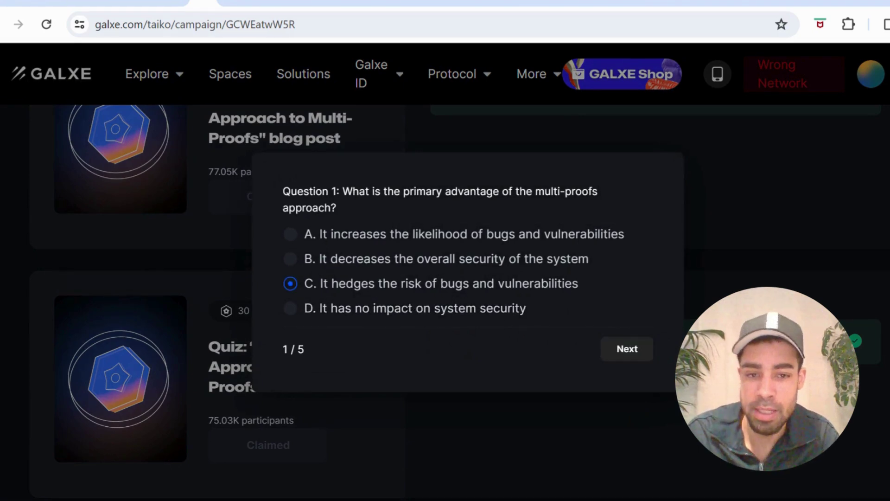
click(638, 357)
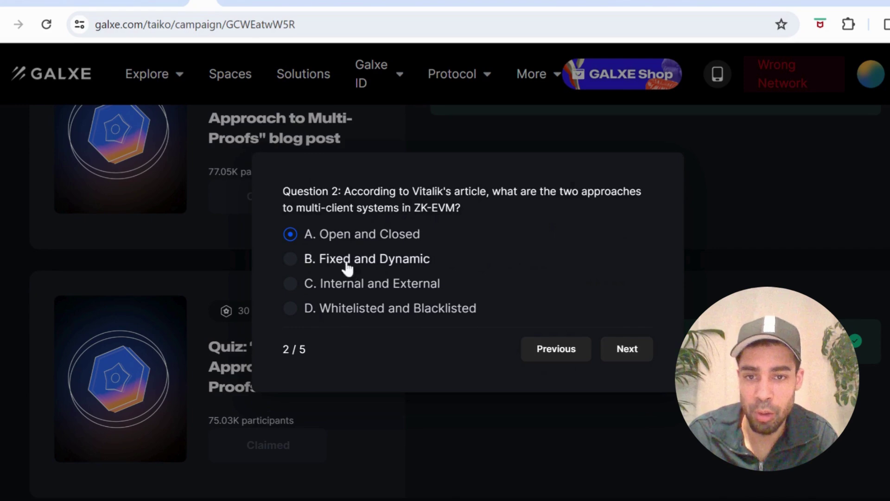
click(620, 351)
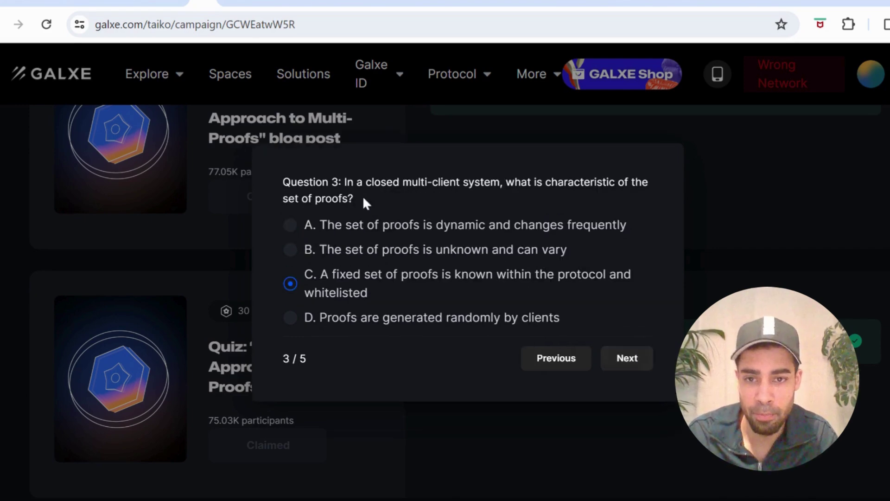
click(631, 363)
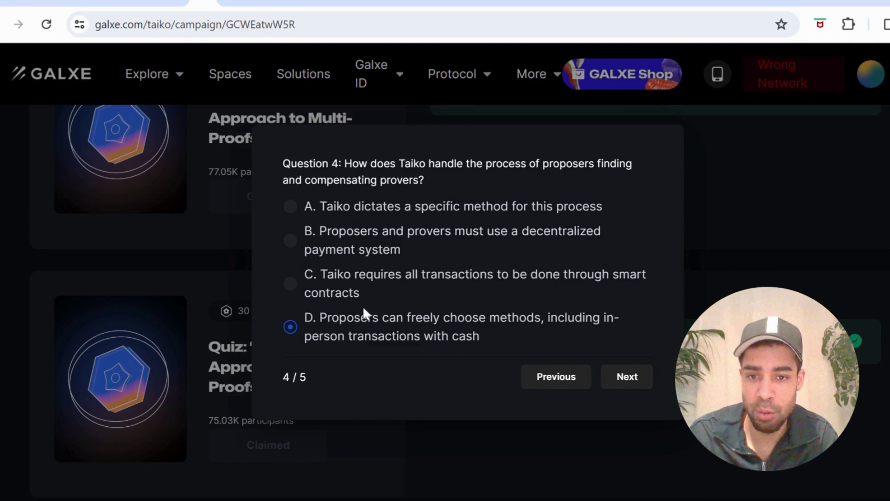
click(631, 381)
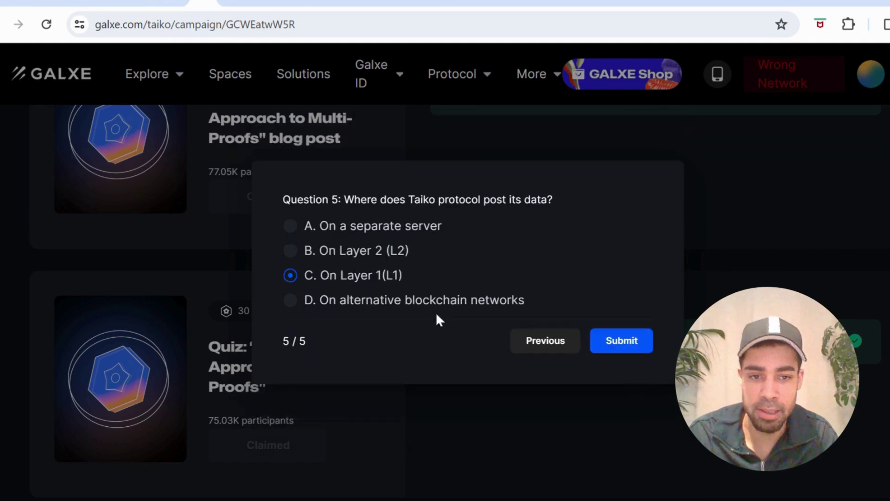
click(623, 342)
scroll(629, 350, down, 2)
scroll(629, 349, down, 5)
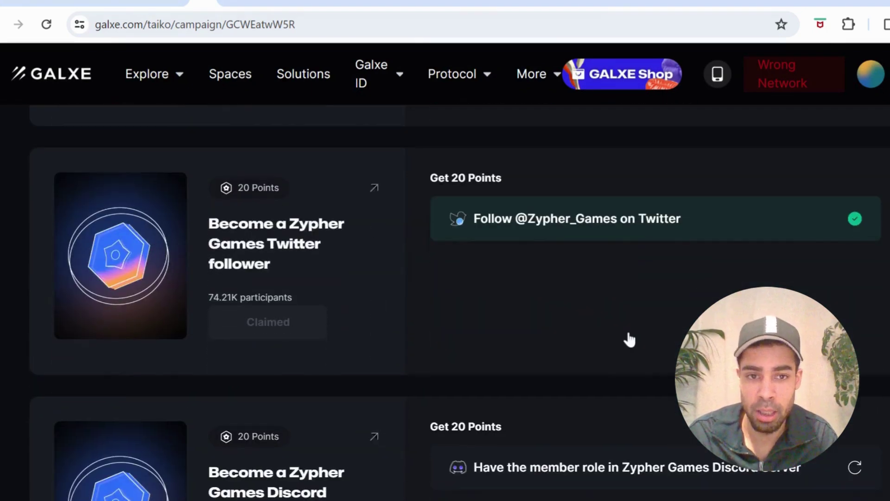
scroll(551, 273, down, 4)
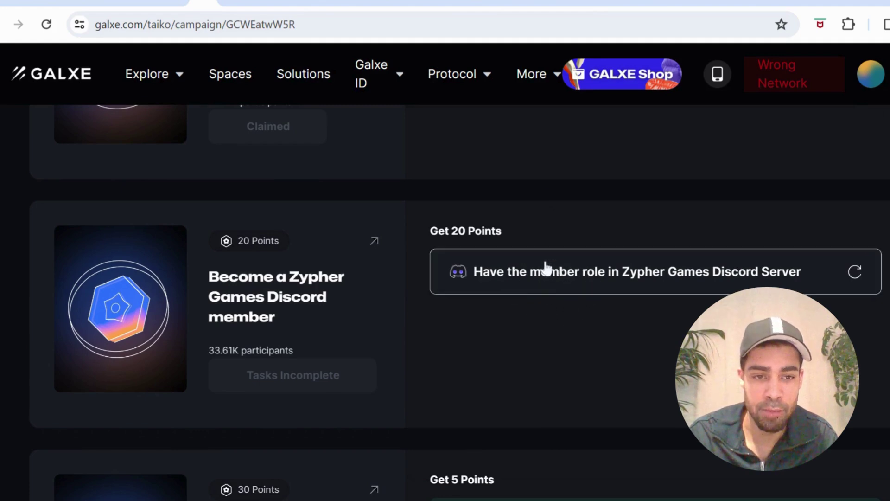
scroll(556, 281, down, 3)
scroll(555, 272, down, 3)
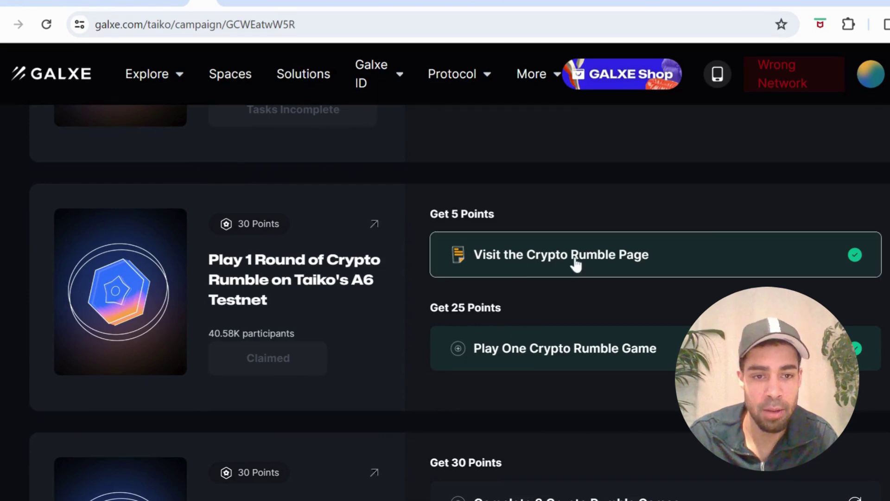
scroll(572, 342, down, 2)
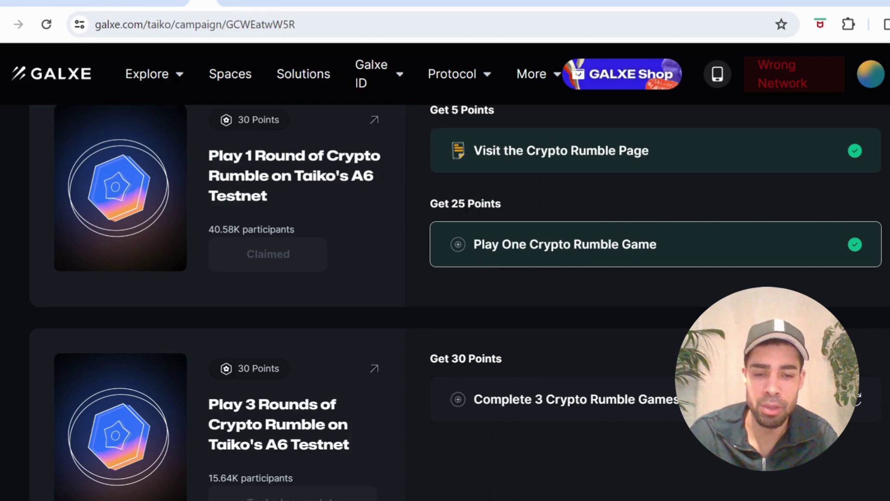
scroll(387, 276, down, 3)
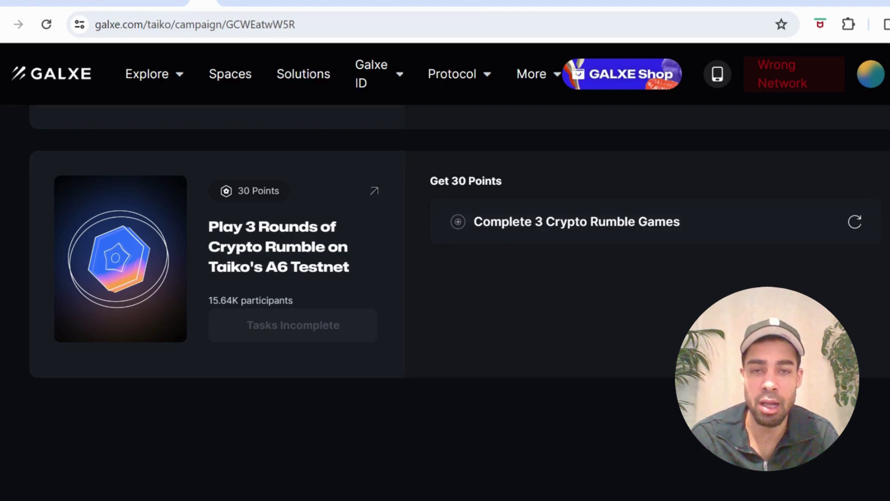
Step: Switch back to the bridge.katla.taiko.xyz tab with Ctrl+Shift+Tab
key(ctrl+shift+Tab)
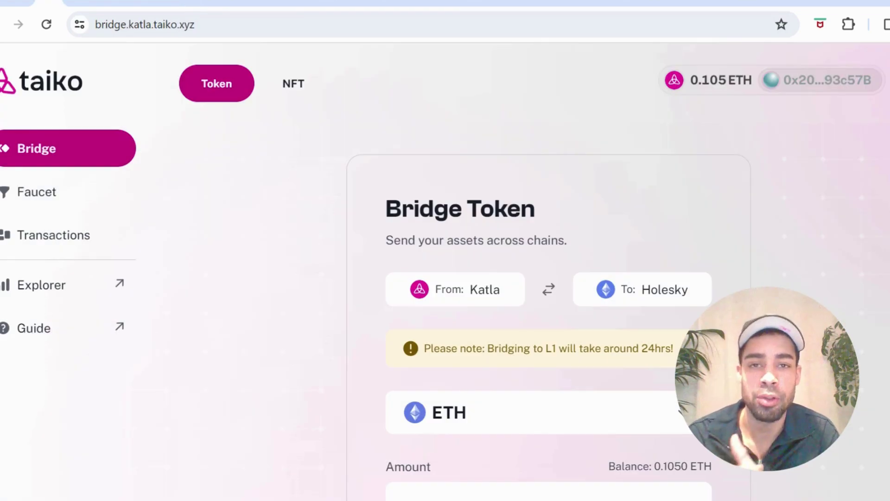